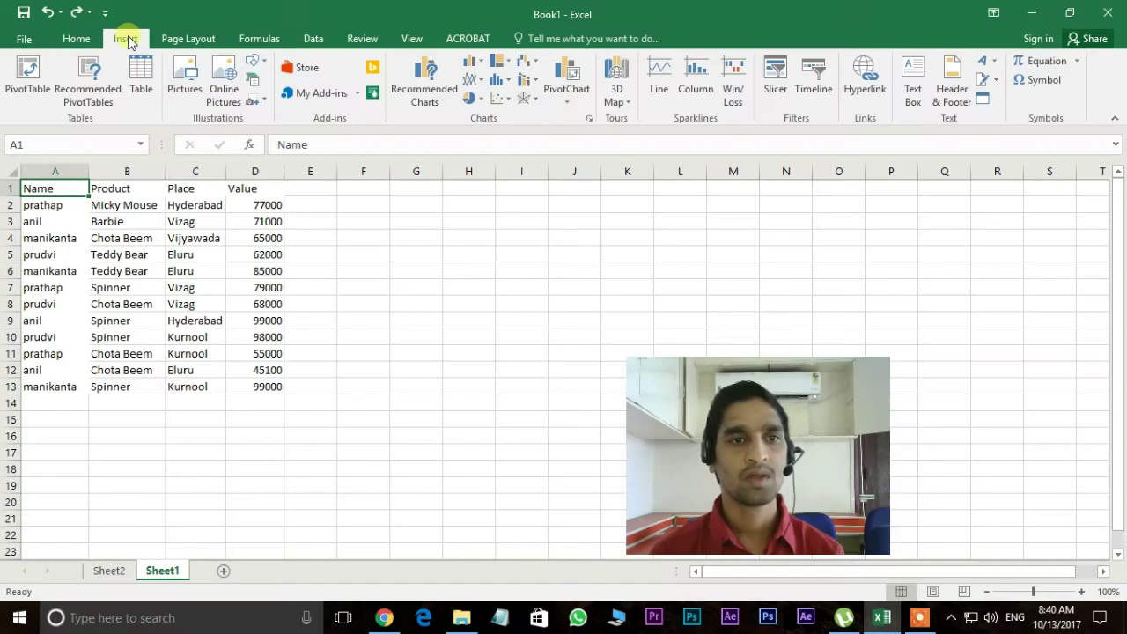
# Convert the sales data in A1:D13 into a table with headers, creating Table2.
pyautogui.click(379, 319)
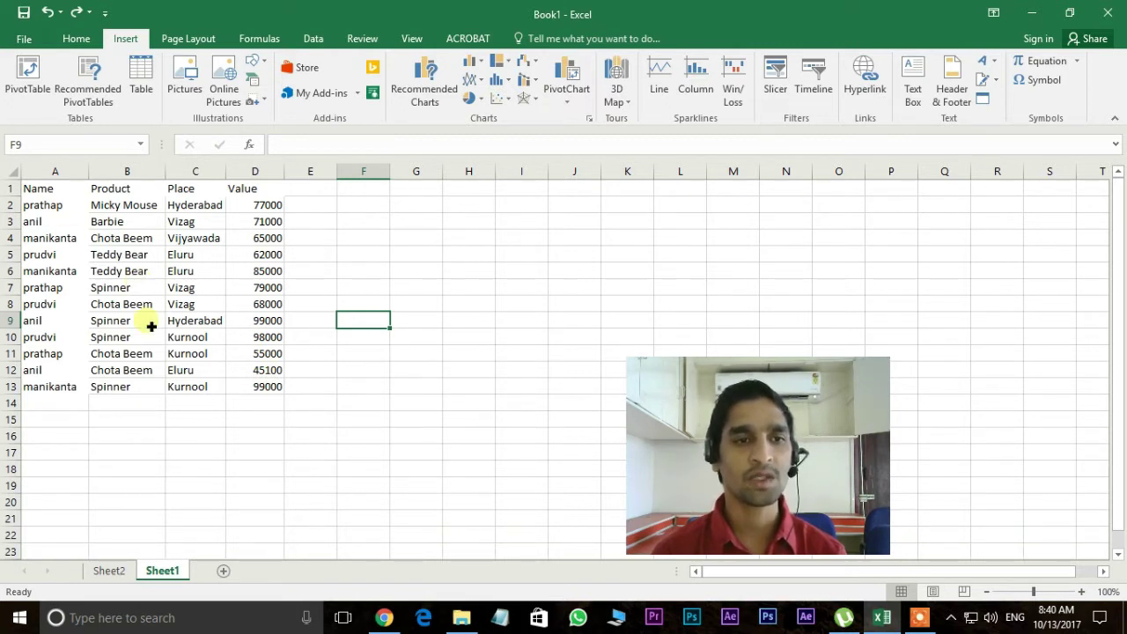
pyautogui.moveTo(51, 190); pyautogui.dragTo(259, 388)
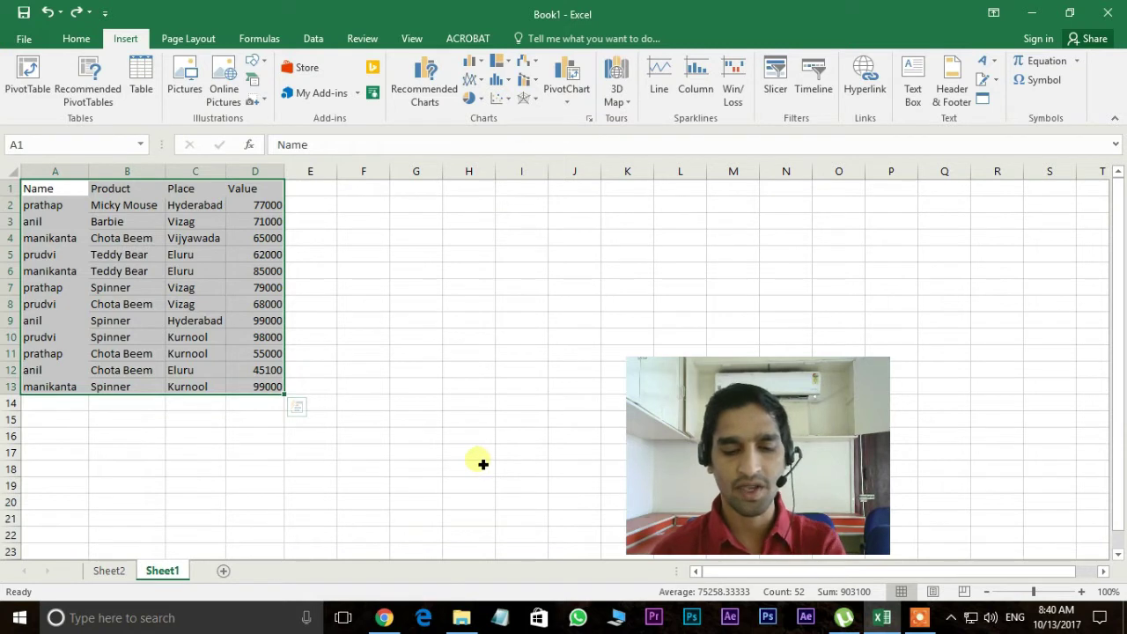
pyautogui.hotkey('ctrl', 't')
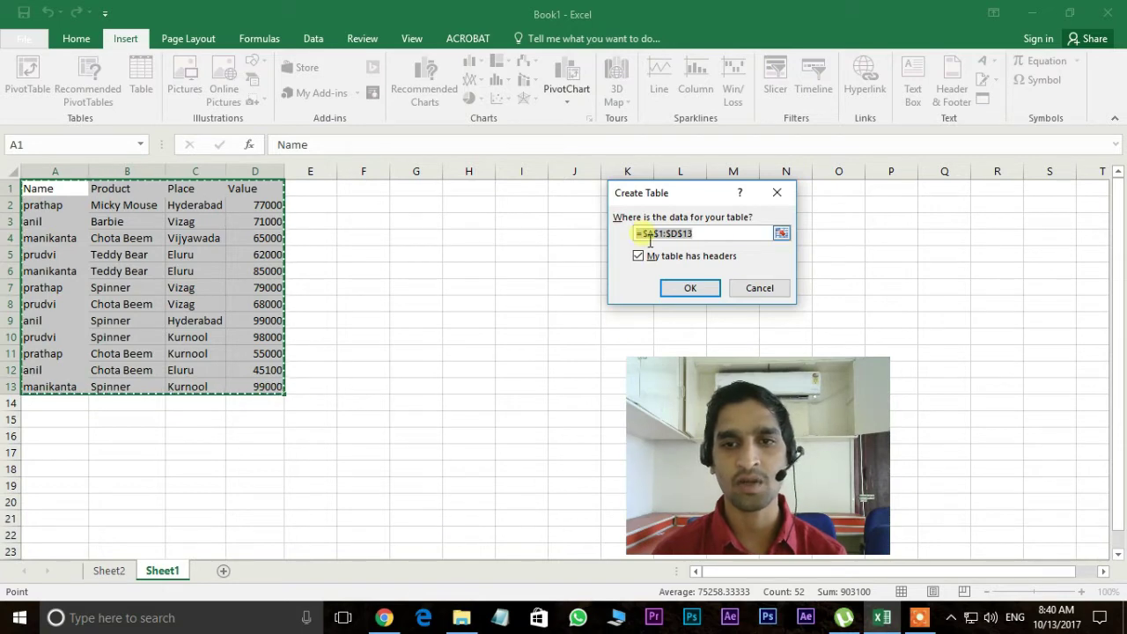
pyautogui.click(692, 290)
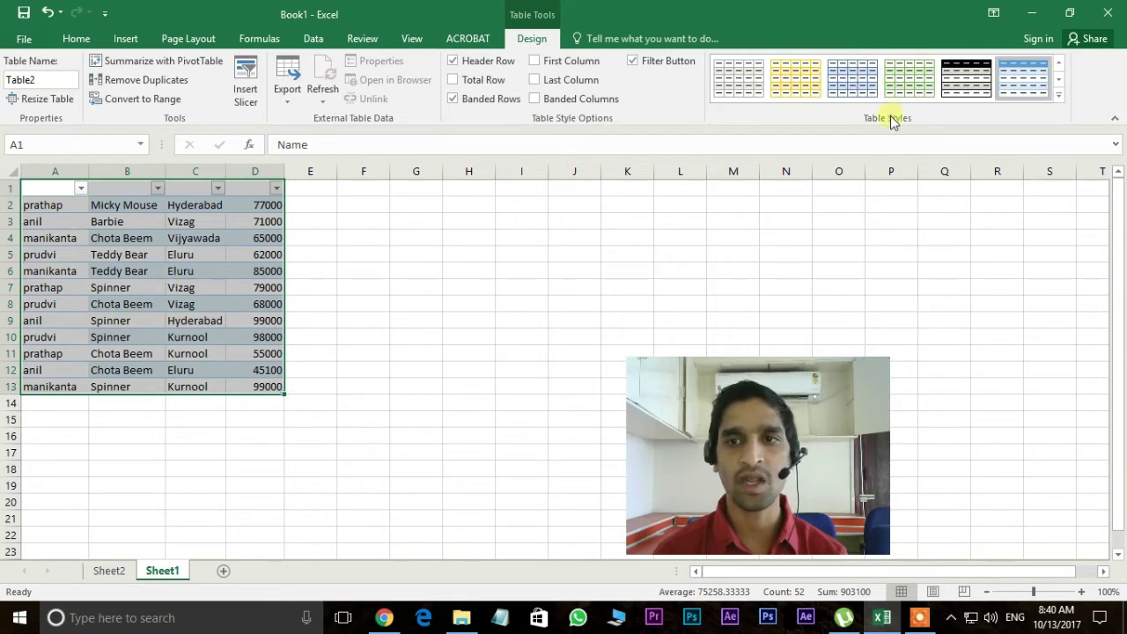
# Browse the Table Styles gallery and apply the light blue banded style to Table2.
pyautogui.click(853, 79)
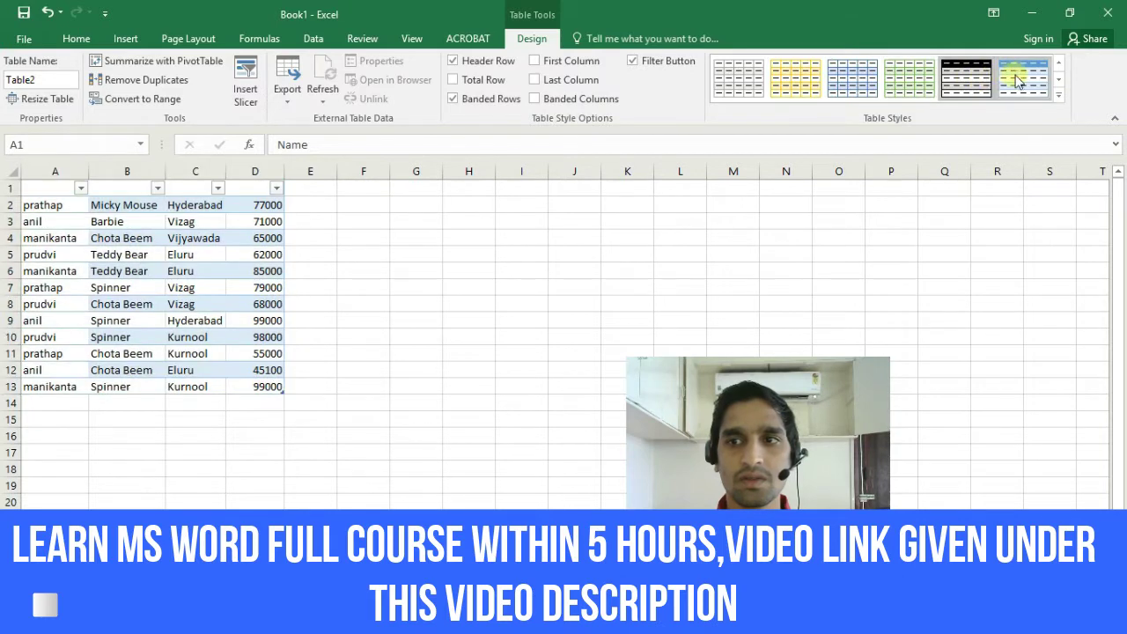
pyautogui.click(1022, 77)
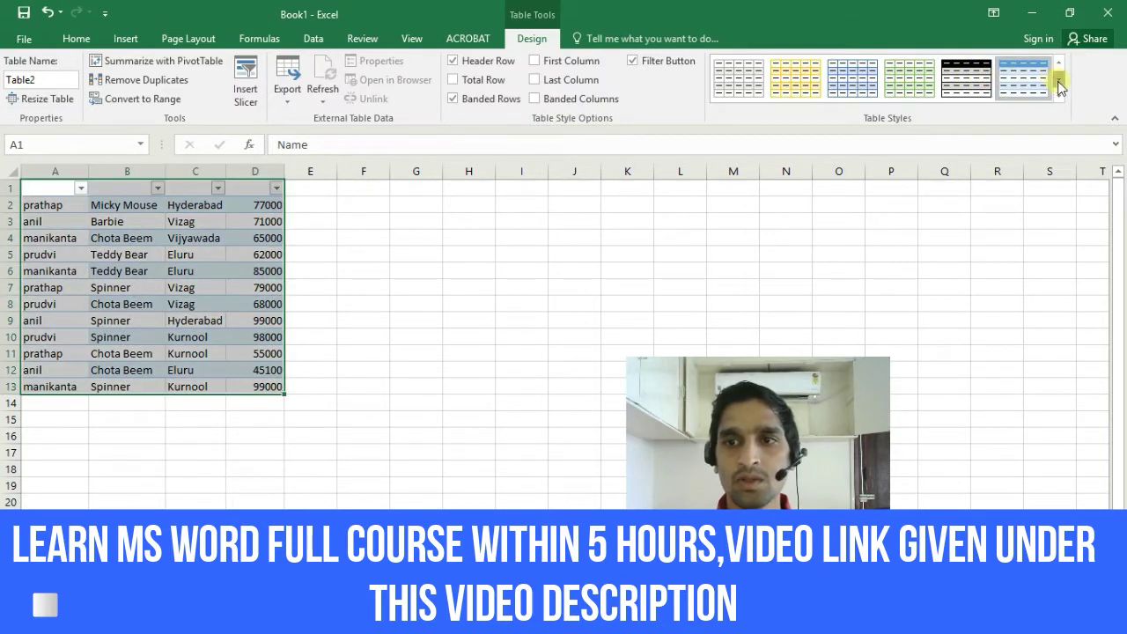
pyautogui.click(1059, 81)
pyautogui.click(1059, 82)
pyautogui.click(1059, 81)
pyautogui.click(1059, 82)
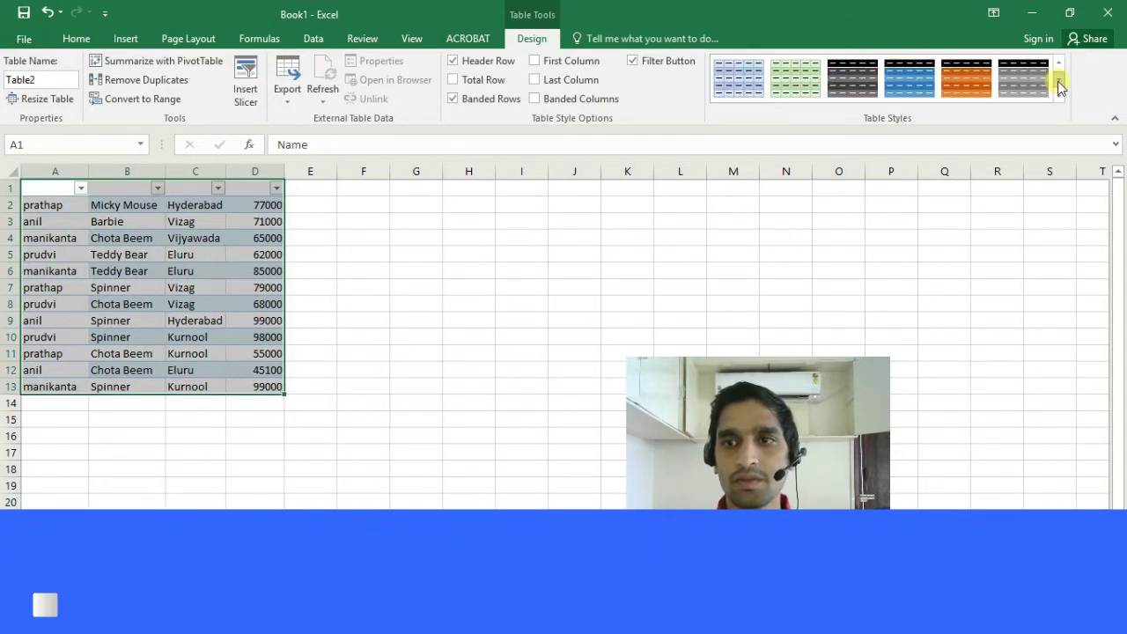
pyautogui.click(1059, 63)
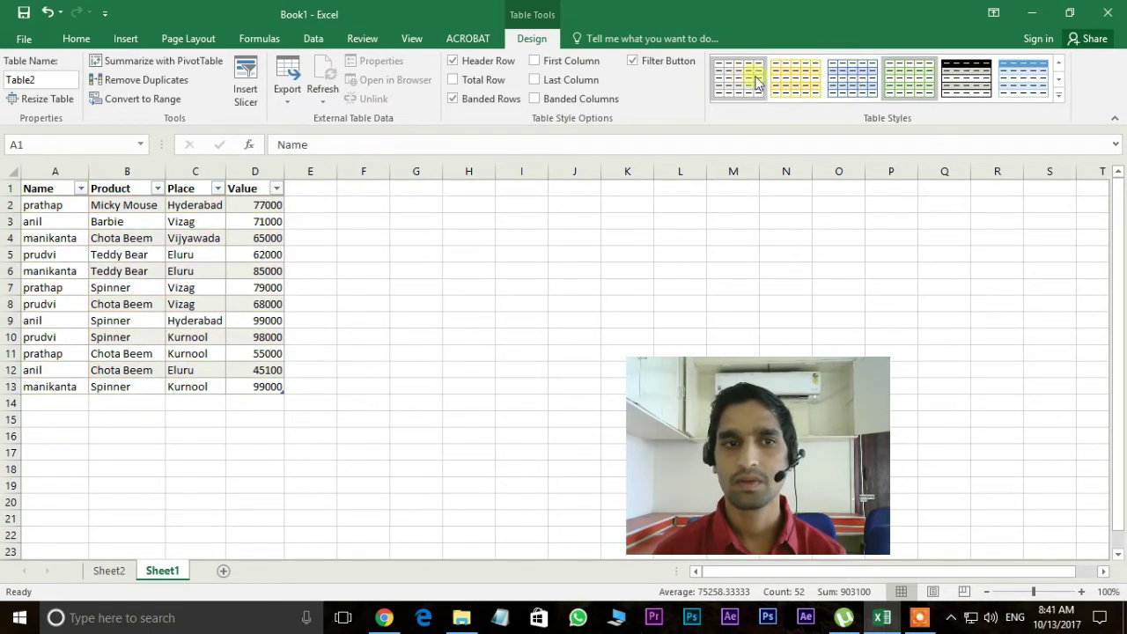
pyautogui.click(851, 79)
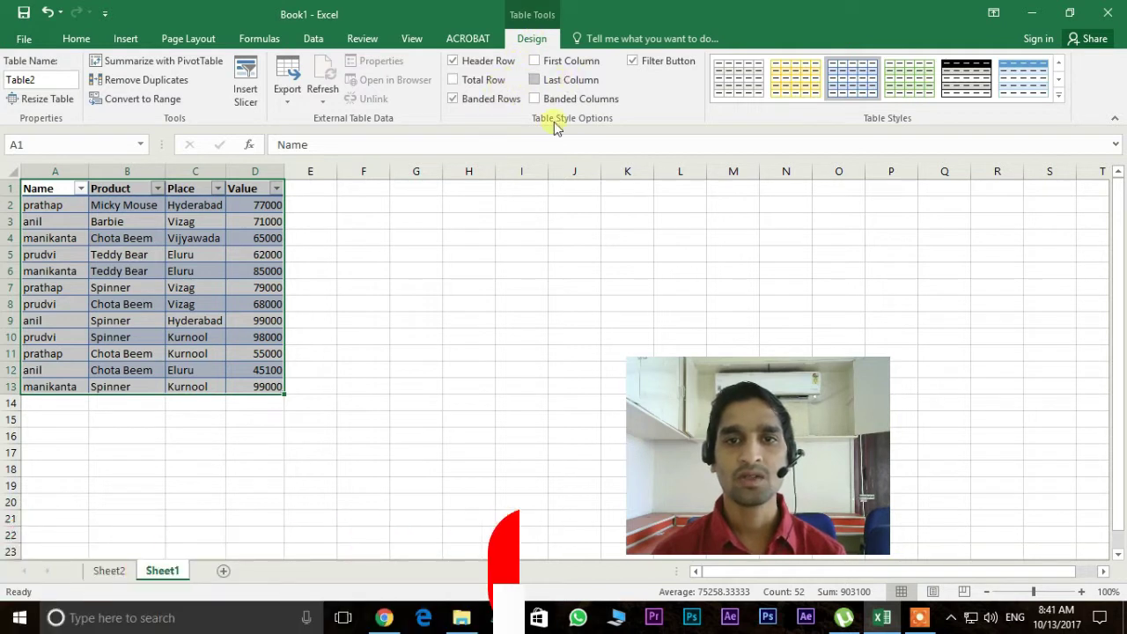
# Switch off the Filter Button option so Table2's header cells lose their arrows.
pyautogui.click(218, 188)
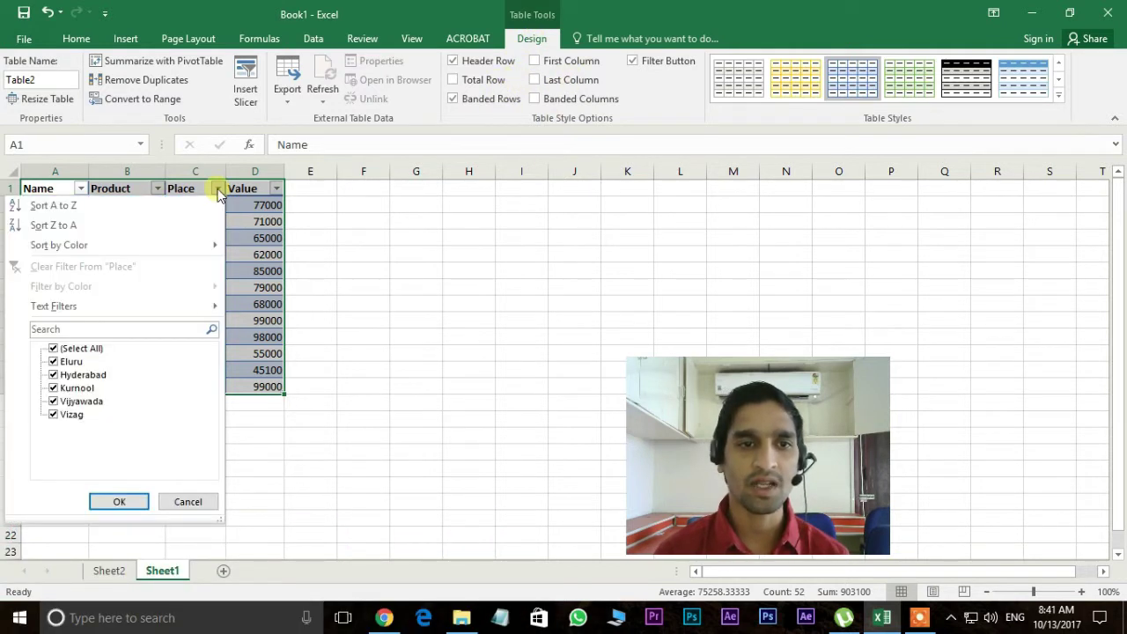
pyautogui.click(217, 188)
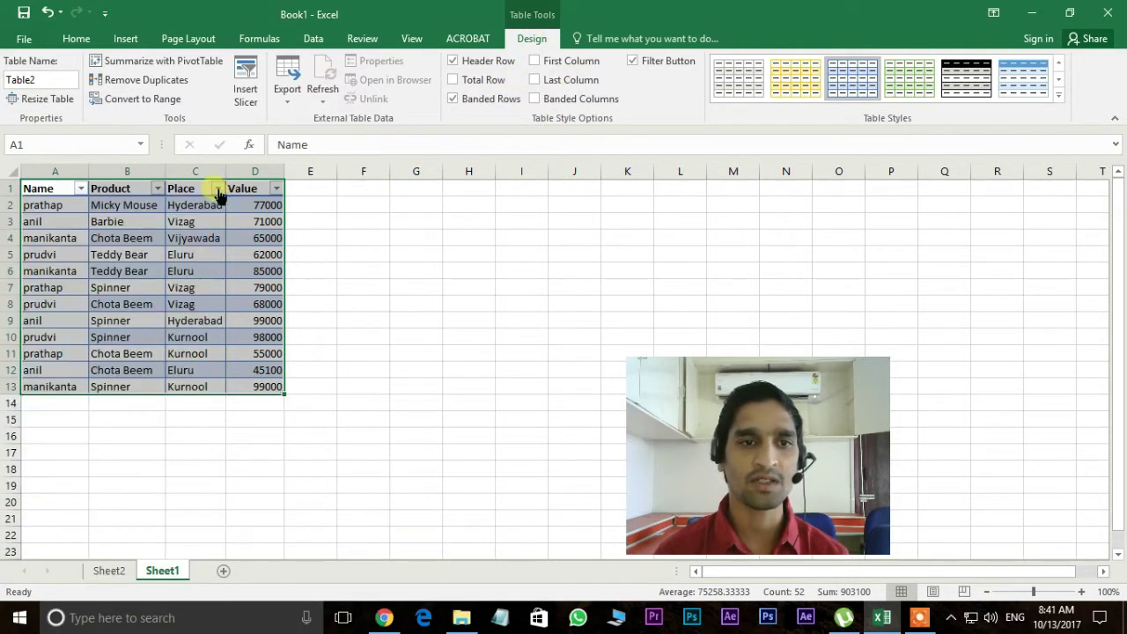
pyautogui.click(634, 61)
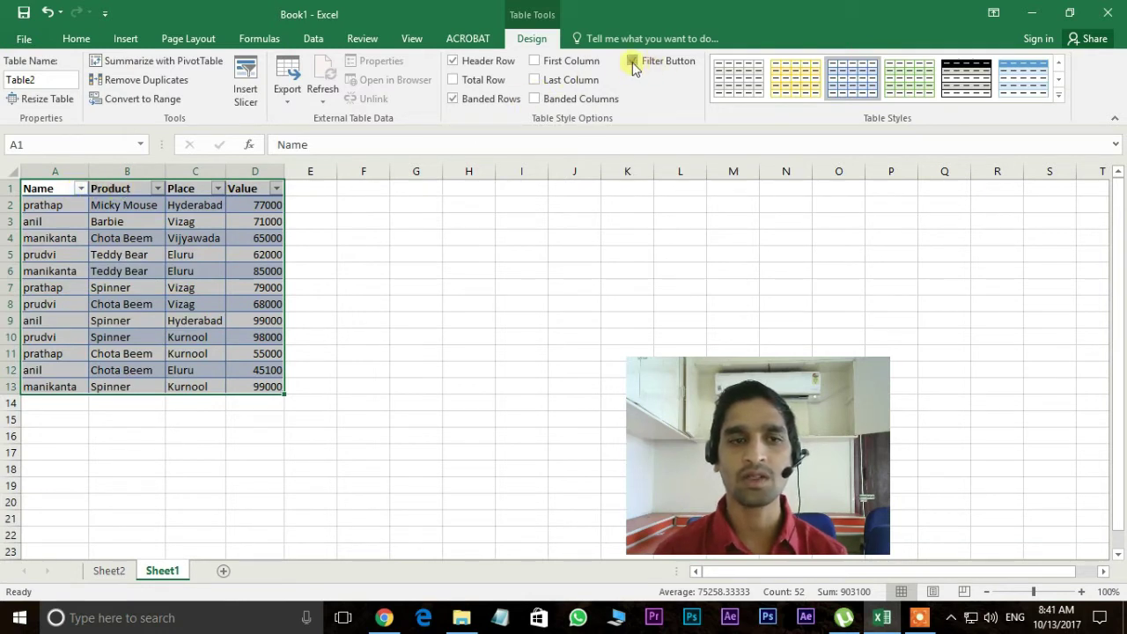
pyautogui.click(145, 192)
pyautogui.click(218, 195)
pyautogui.click(240, 188)
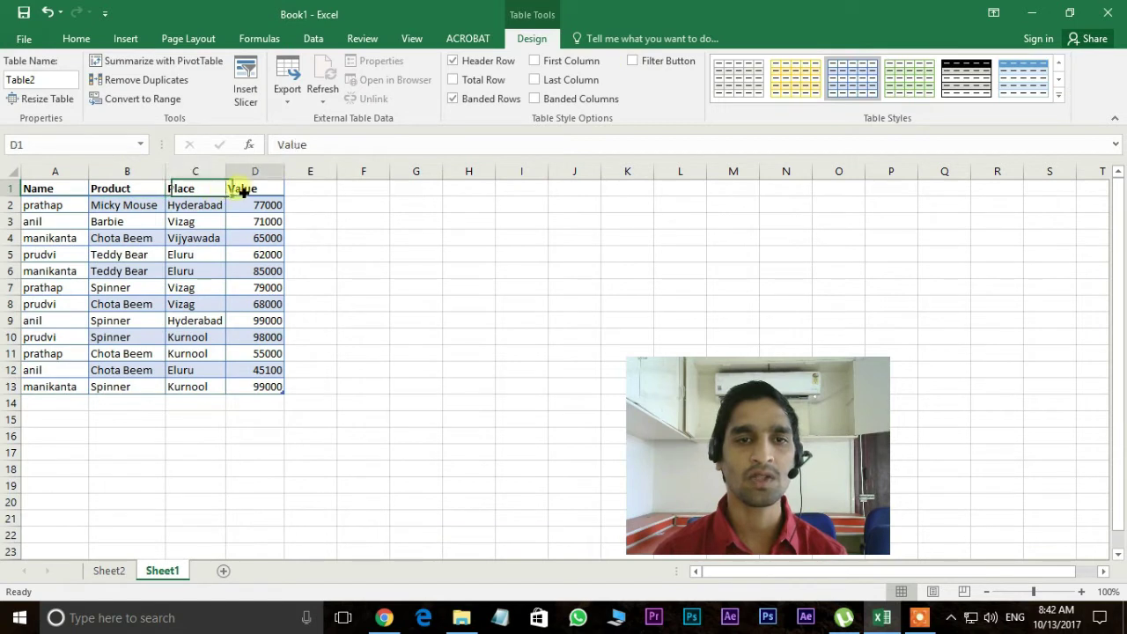
# Hide and restore Table2's header row, then add and remove a Value total row.
pyautogui.click(453, 62)
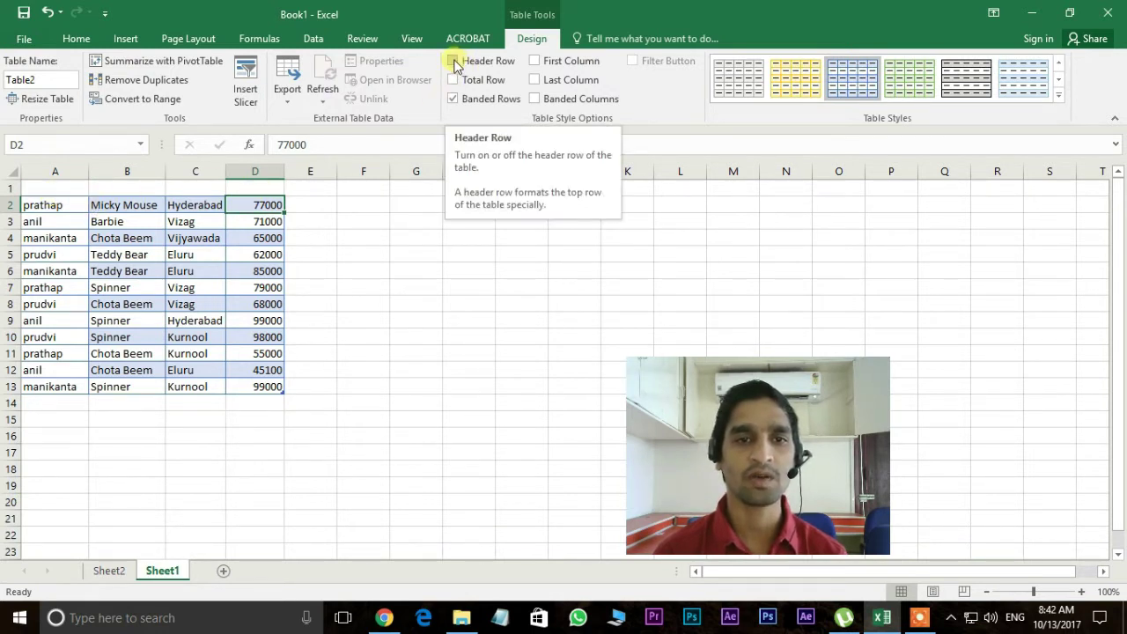
pyautogui.click(452, 61)
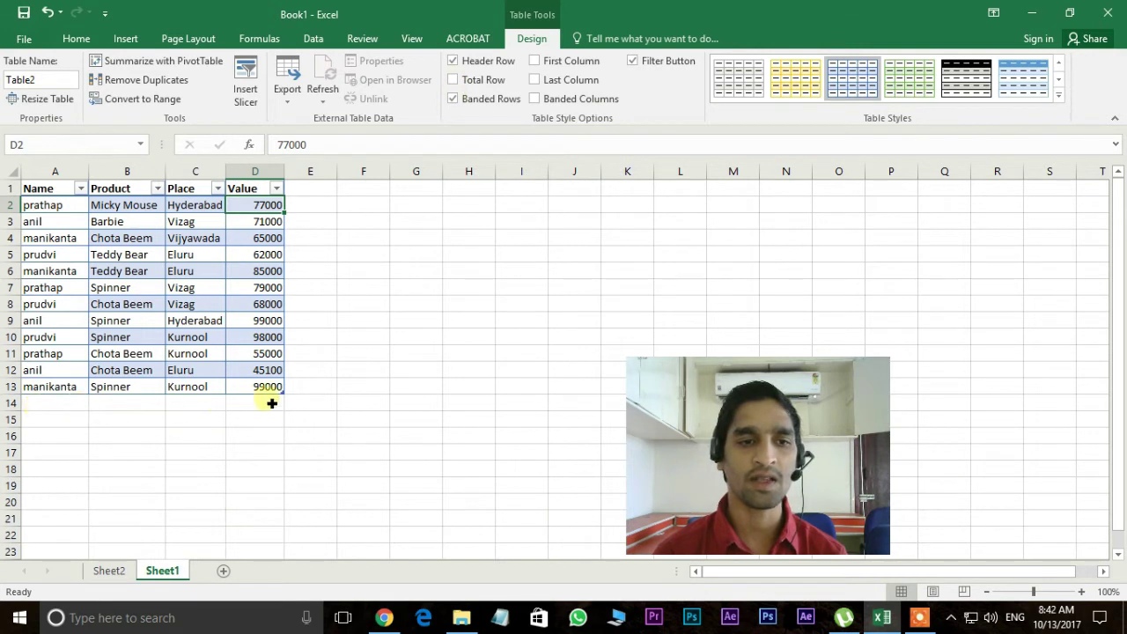
pyautogui.click(453, 80)
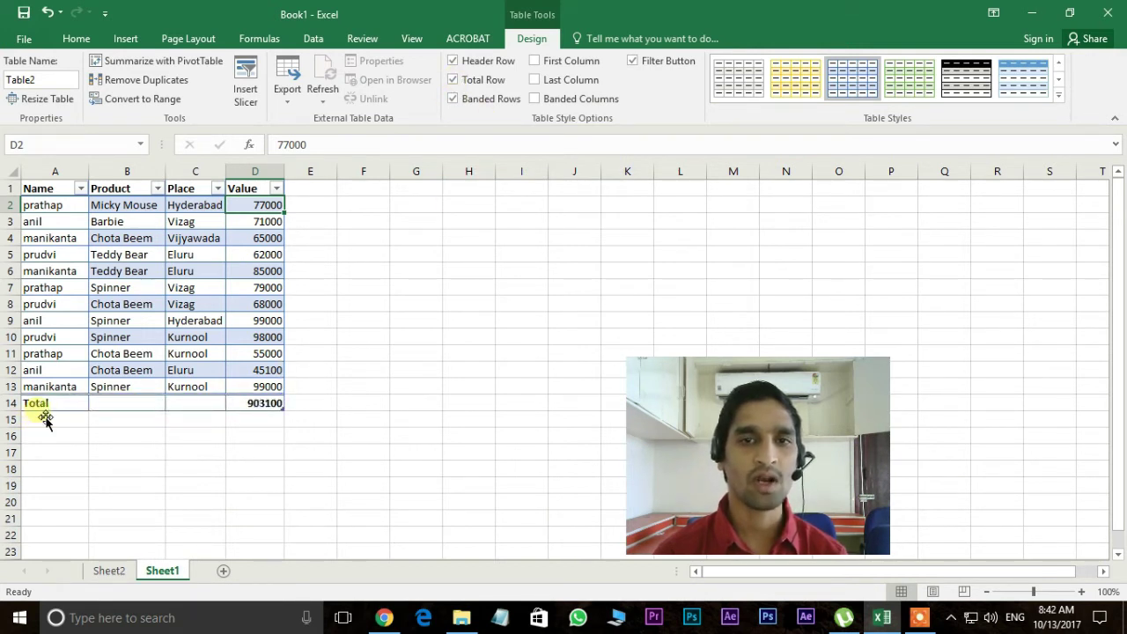
pyautogui.click(453, 80)
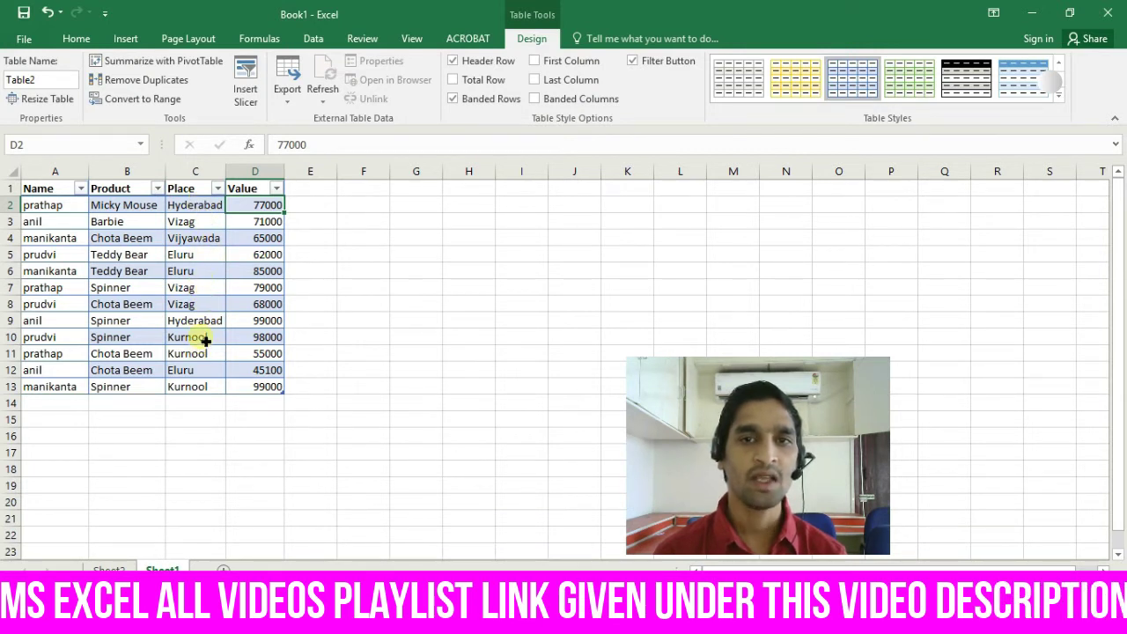
pyautogui.click(453, 99)
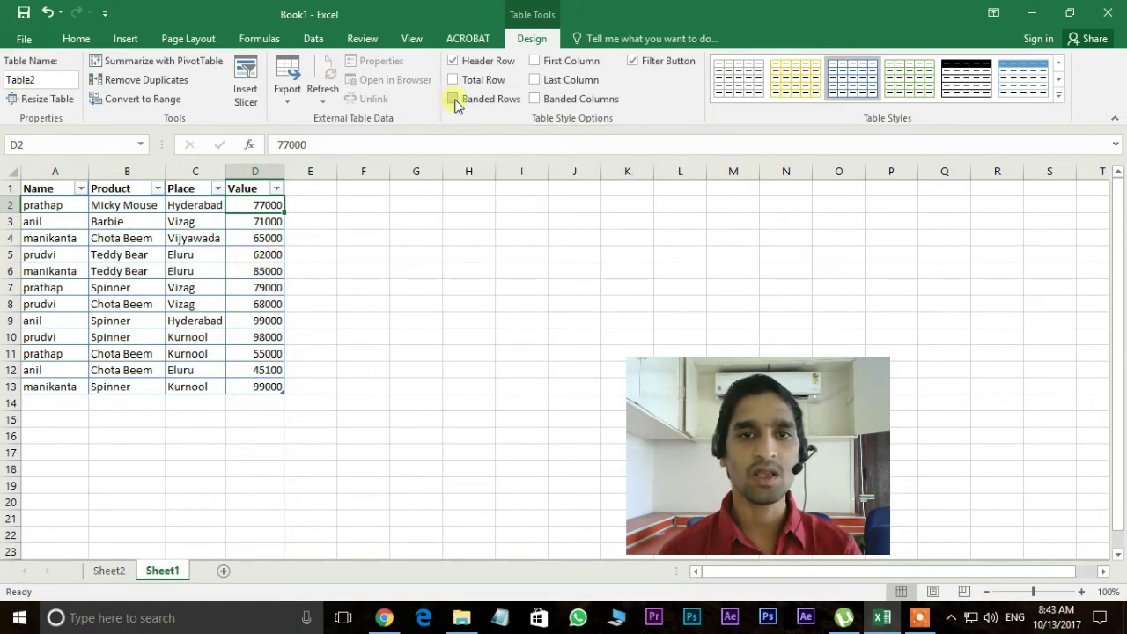
pyautogui.click(453, 99)
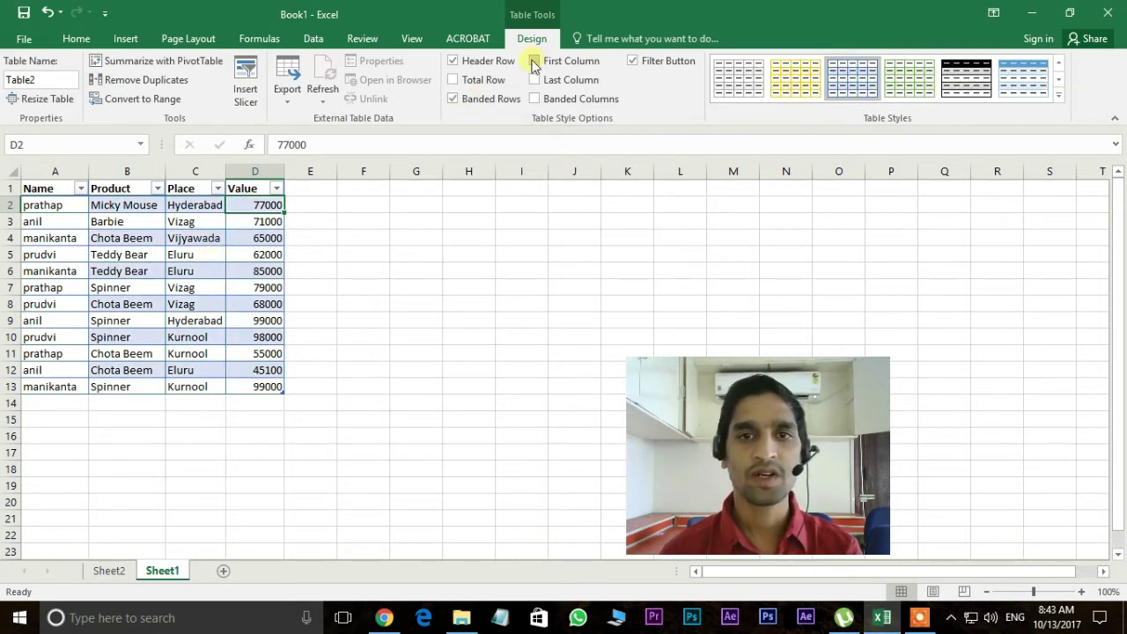
pyautogui.click(534, 60)
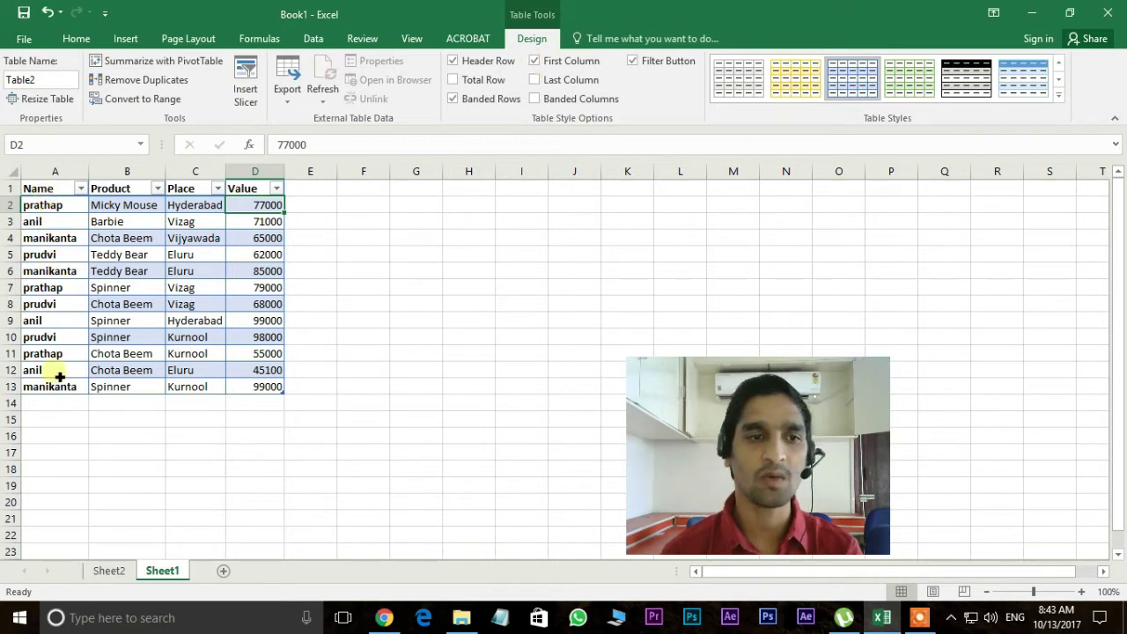
pyautogui.click(537, 64)
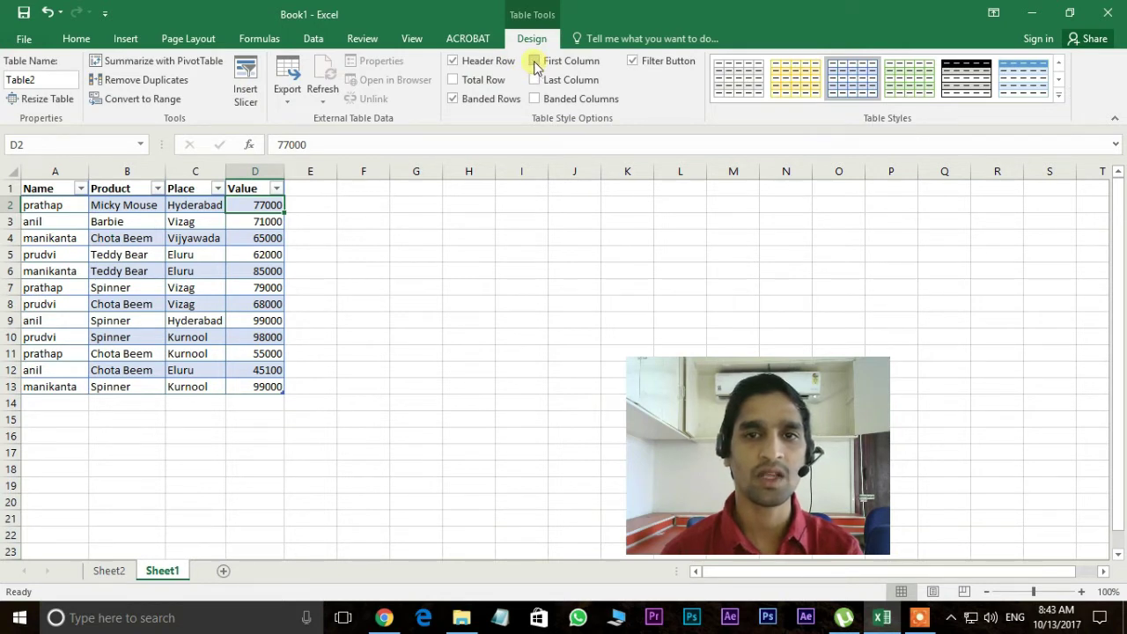
pyautogui.click(536, 61)
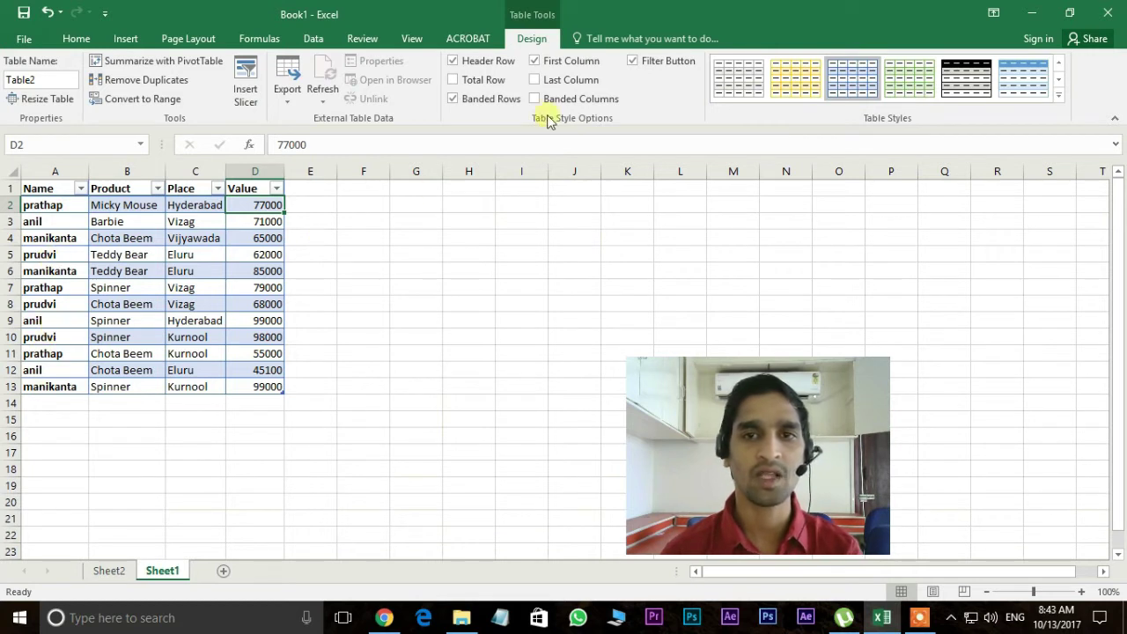
pyautogui.click(535, 80)
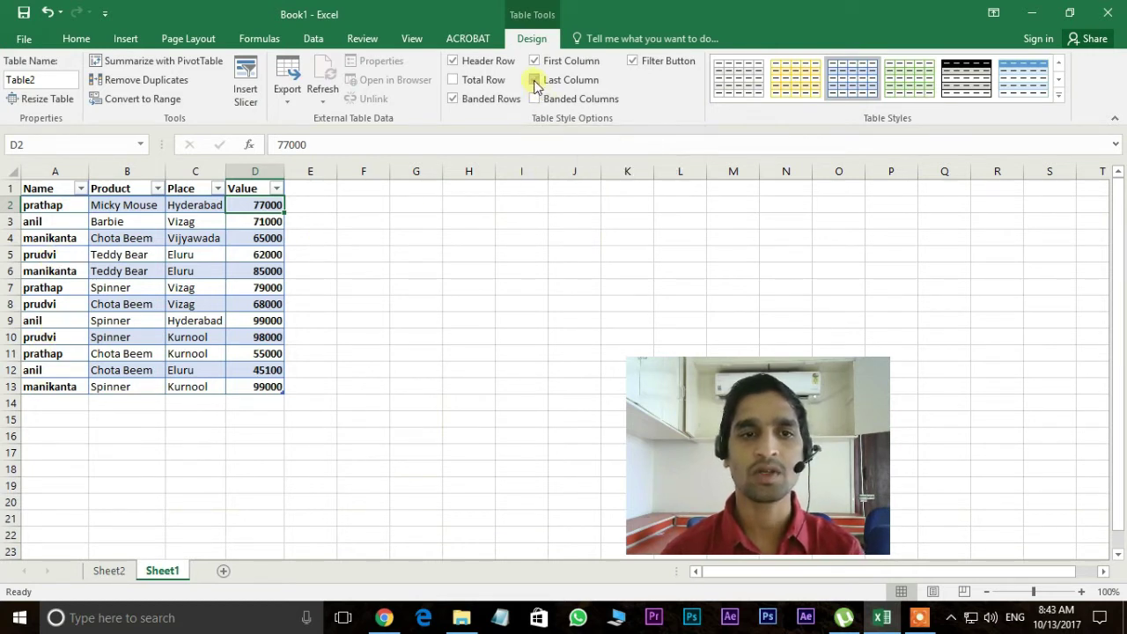
pyautogui.click(535, 61)
pyautogui.click(535, 80)
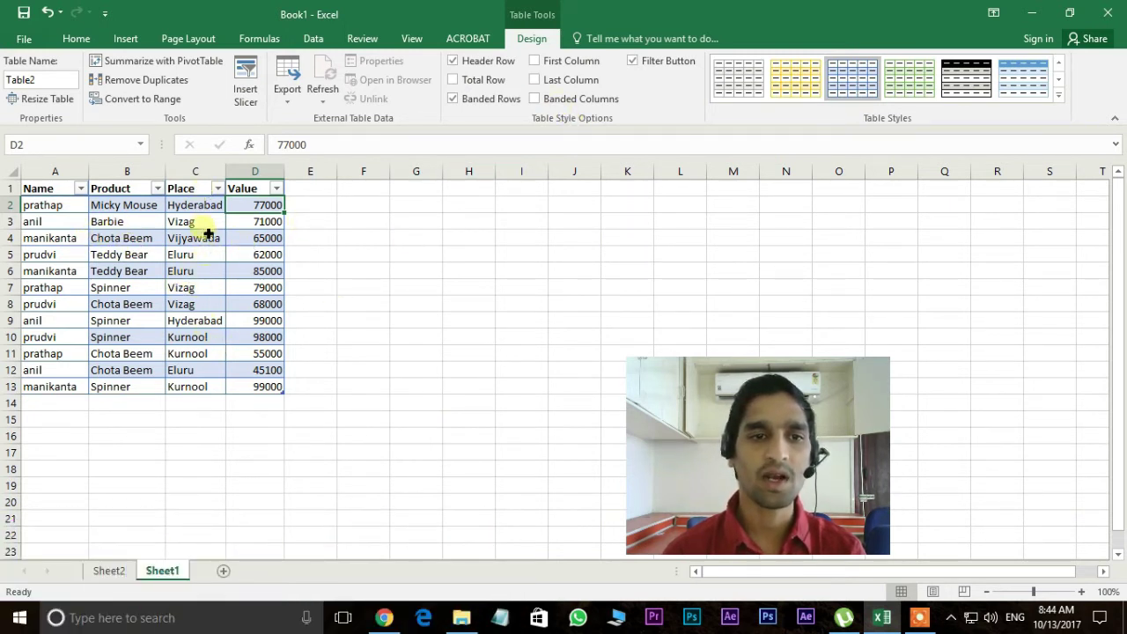
# Turn on Banded Columns for Table2 so alternate columns are shaded.
pyautogui.click(454, 100)
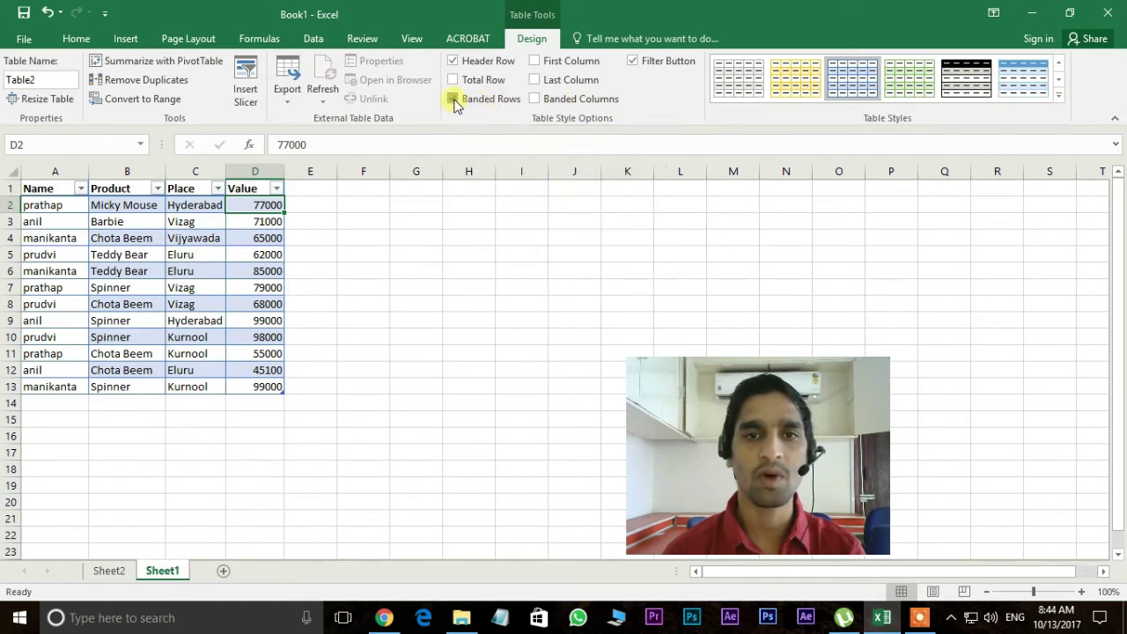
pyautogui.click(536, 99)
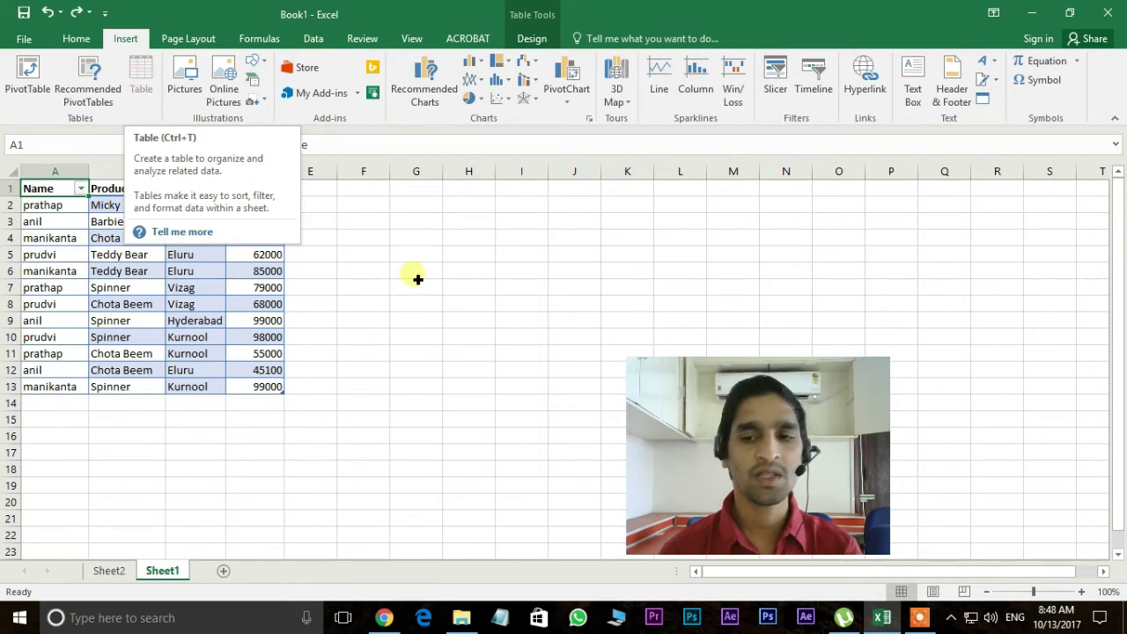
# Insert a new blank Sheet3 and select the range A1:H10 on it.
pyautogui.click(458, 288)
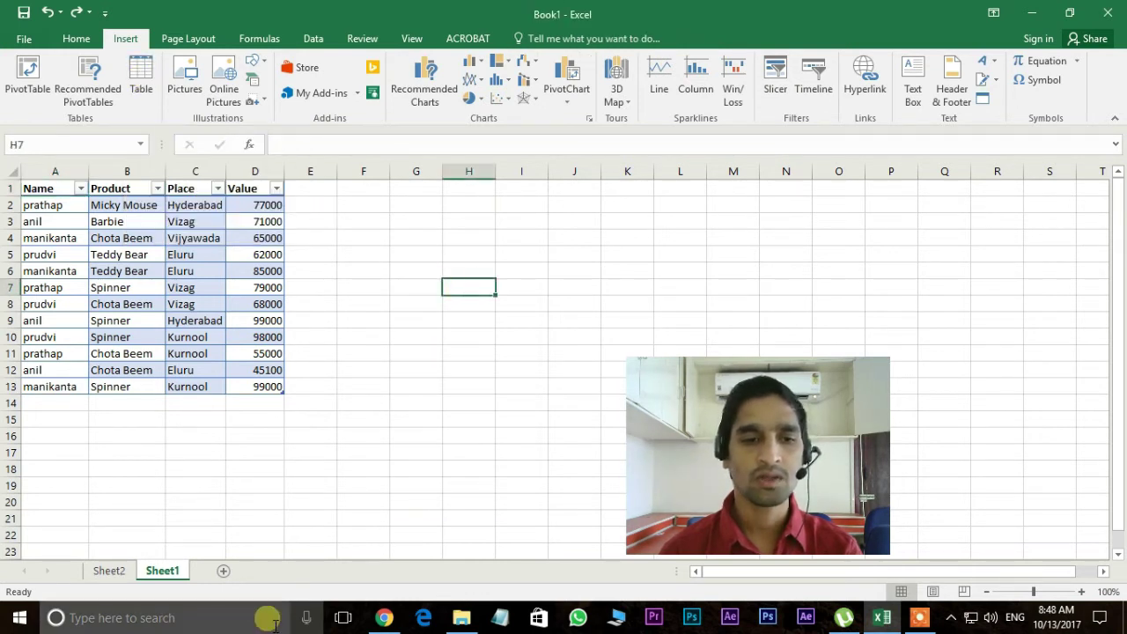
pyautogui.click(223, 574)
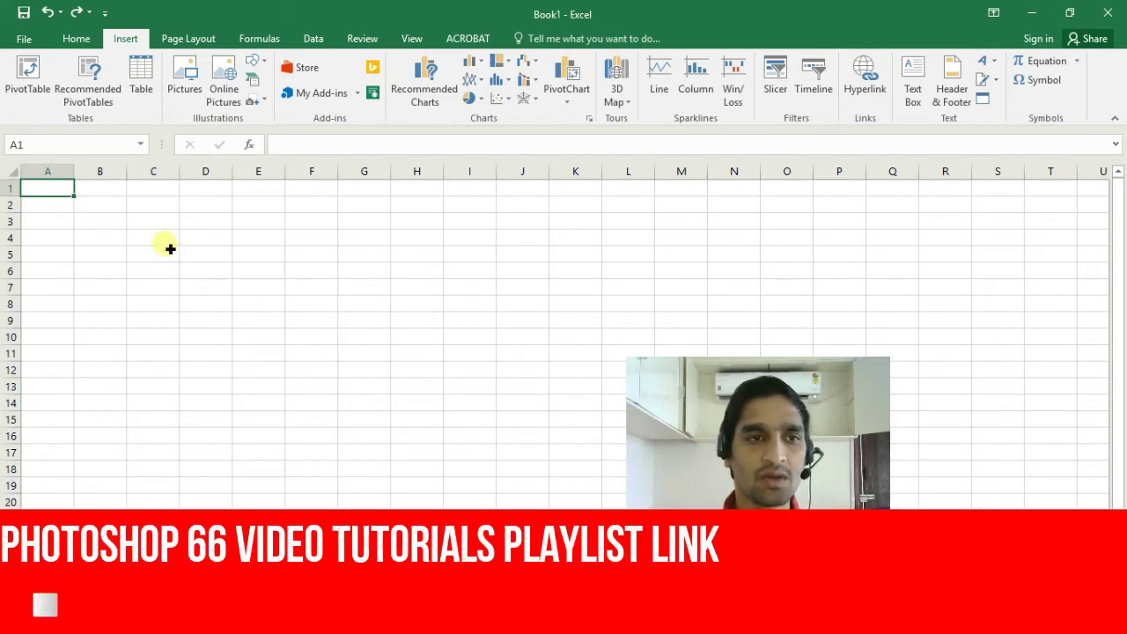
pyautogui.click(100, 270)
pyautogui.click(51, 192)
pyautogui.moveTo(51, 192); pyautogui.dragTo(446, 444)
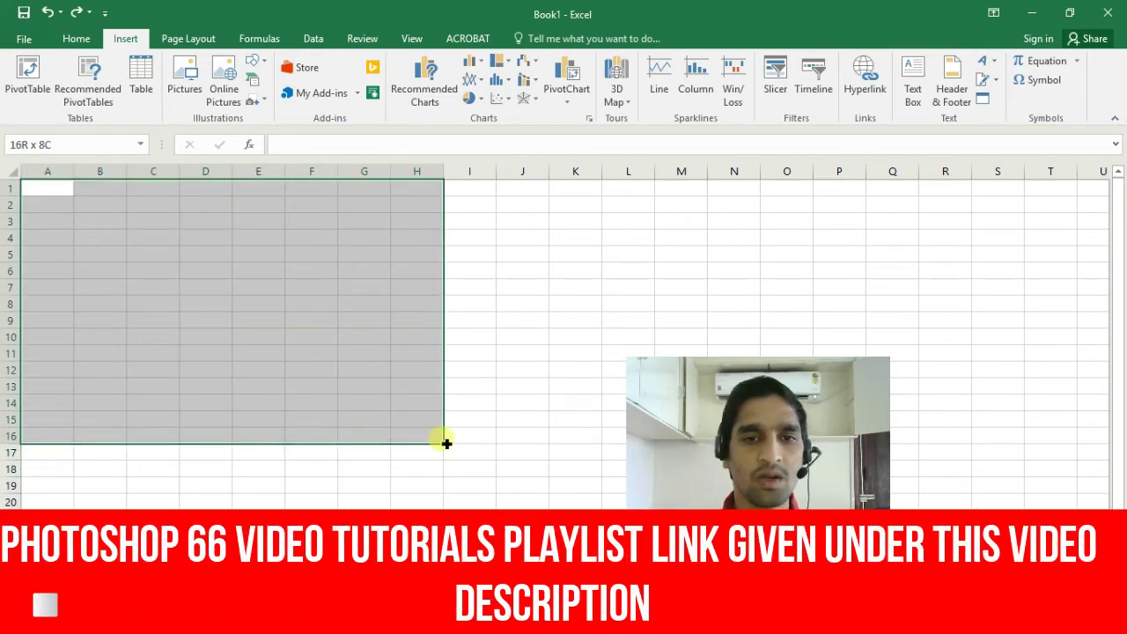
pyautogui.moveTo(447, 445)
pyautogui.mouseDown()
pyautogui.moveTo(436, 184)
pyautogui.moveTo(429, 340)
pyautogui.moveTo(12, 221)
pyautogui.moveTo(20, 330)
pyautogui.moveTo(410, 338)
pyautogui.mouseUp()
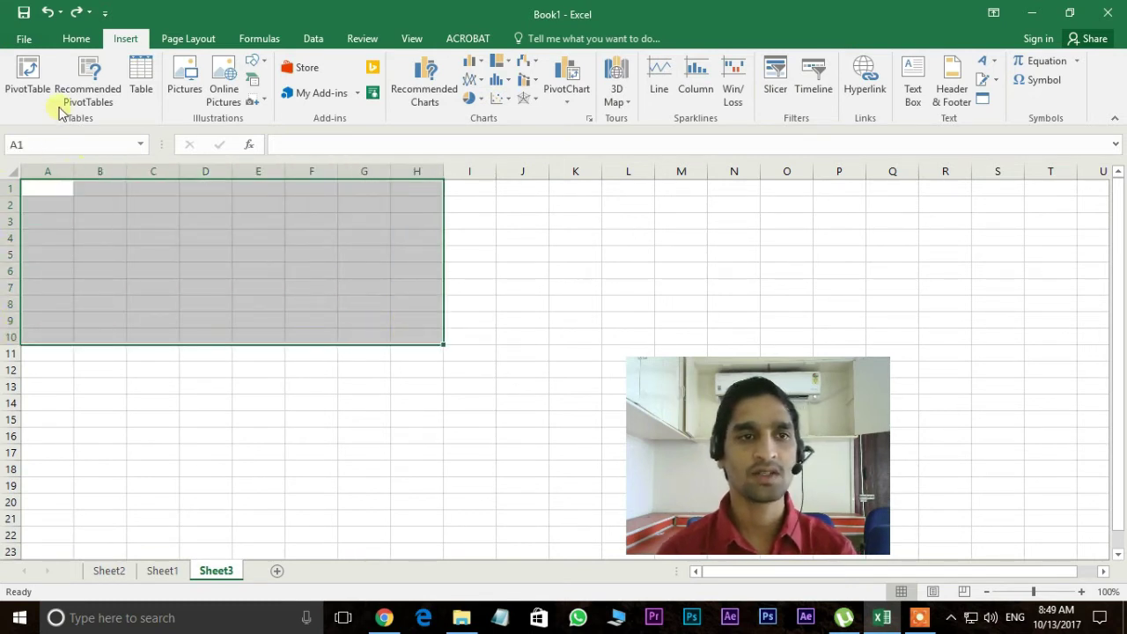
# Create a table from the selected A1:H10 range.
pyautogui.click(143, 77)
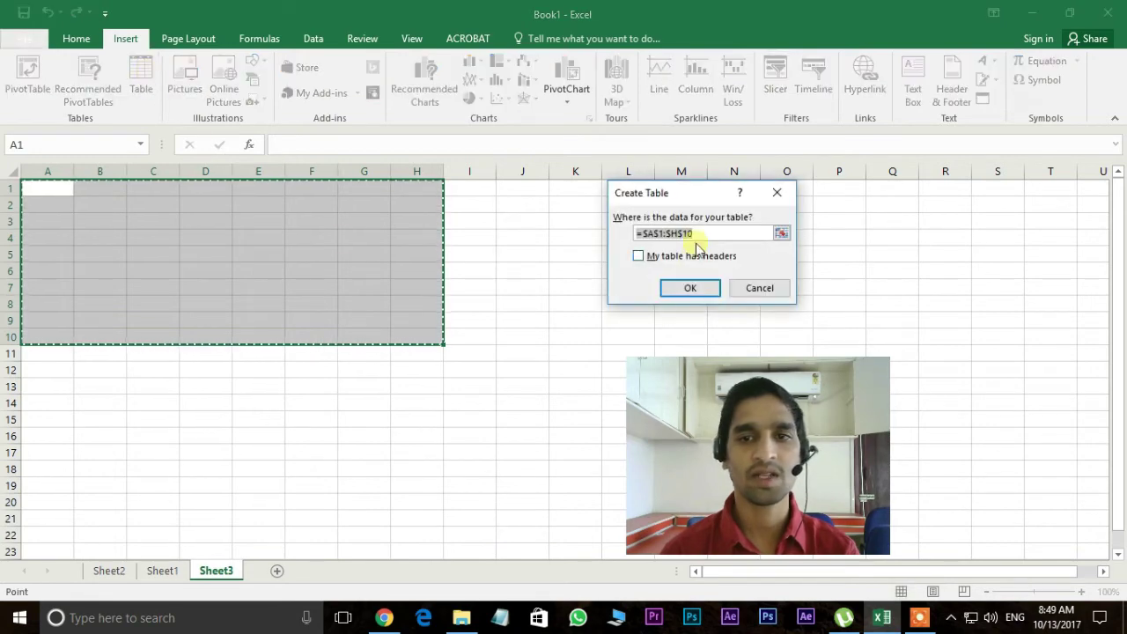
pyautogui.click(687, 290)
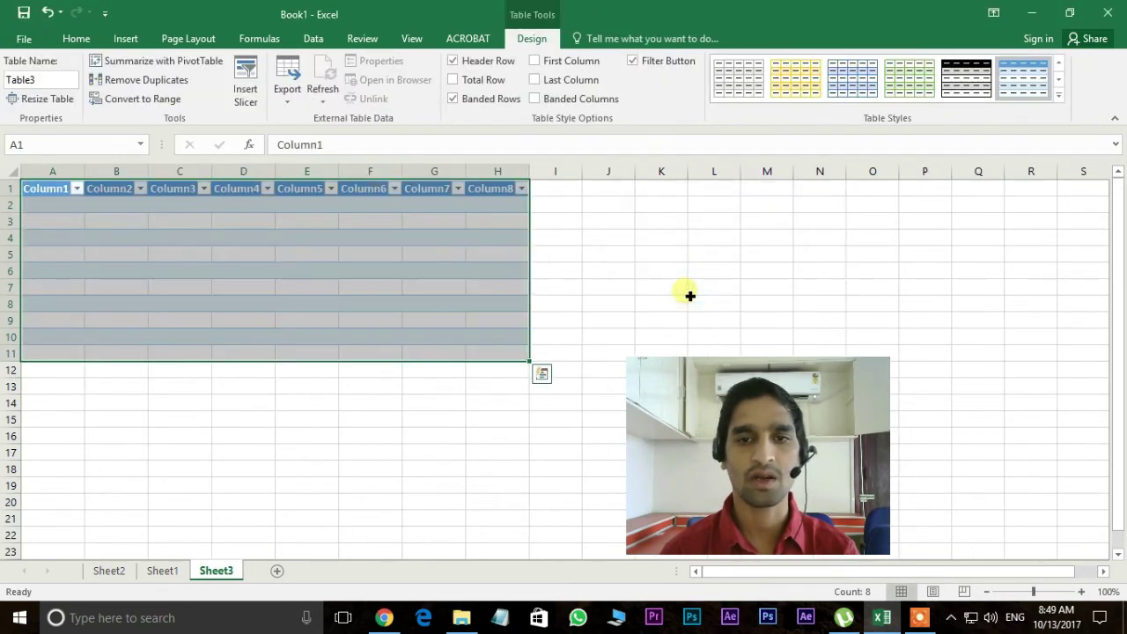
pyautogui.click(53, 204)
# Rename the first four headings to Names, English, Telugu and Mat.
pyautogui.doubleClick(74, 199)
pyautogui.write('Name')
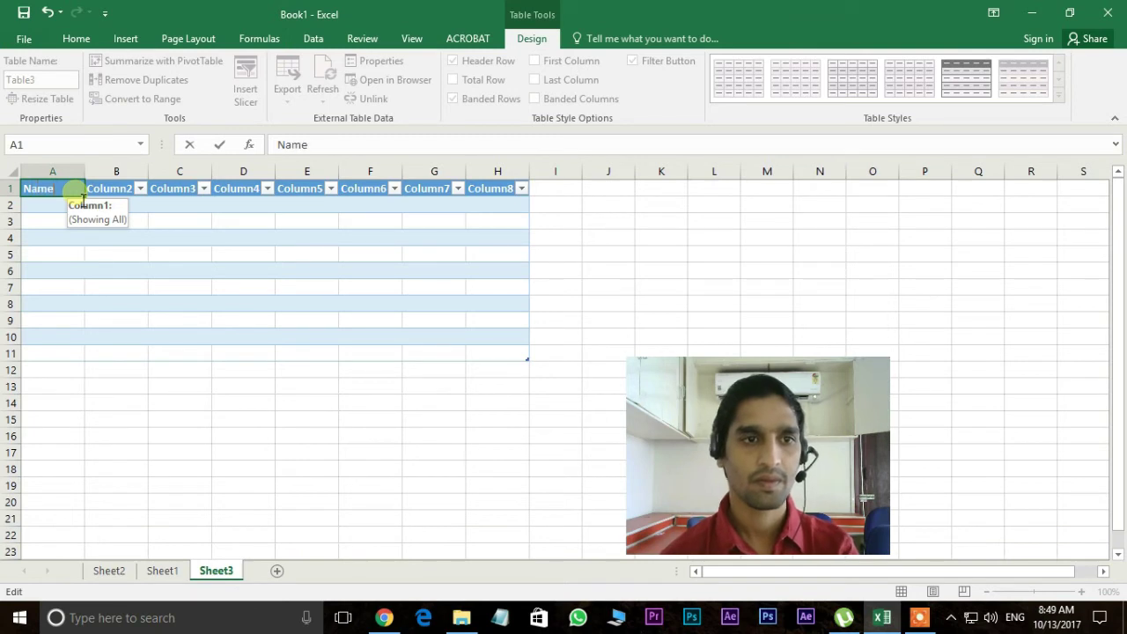
pyautogui.write('s')
pyautogui.press('Tab')
pyautogui.press('F2')
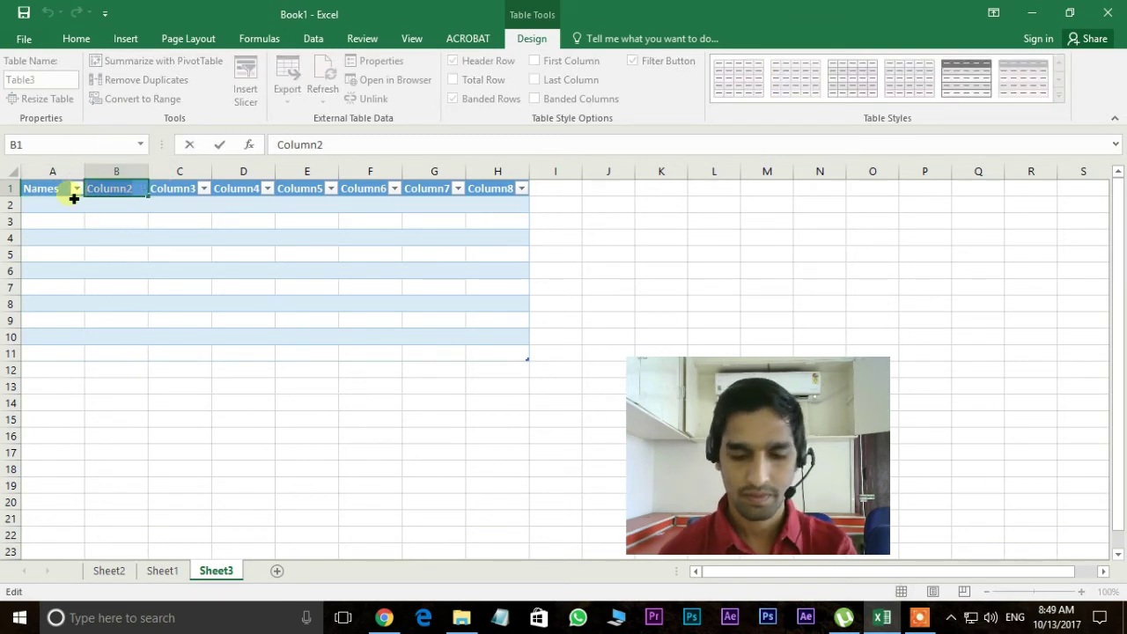
pyautogui.write('English')
pyautogui.press('Tab')
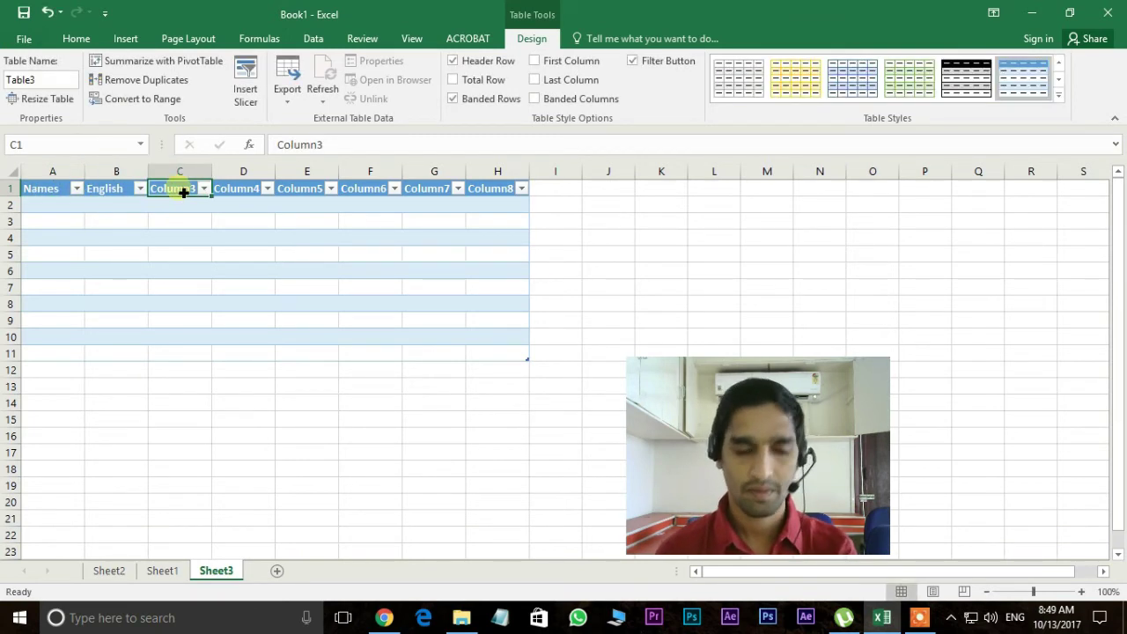
pyautogui.write('Telugu')
pyautogui.press('Tab')
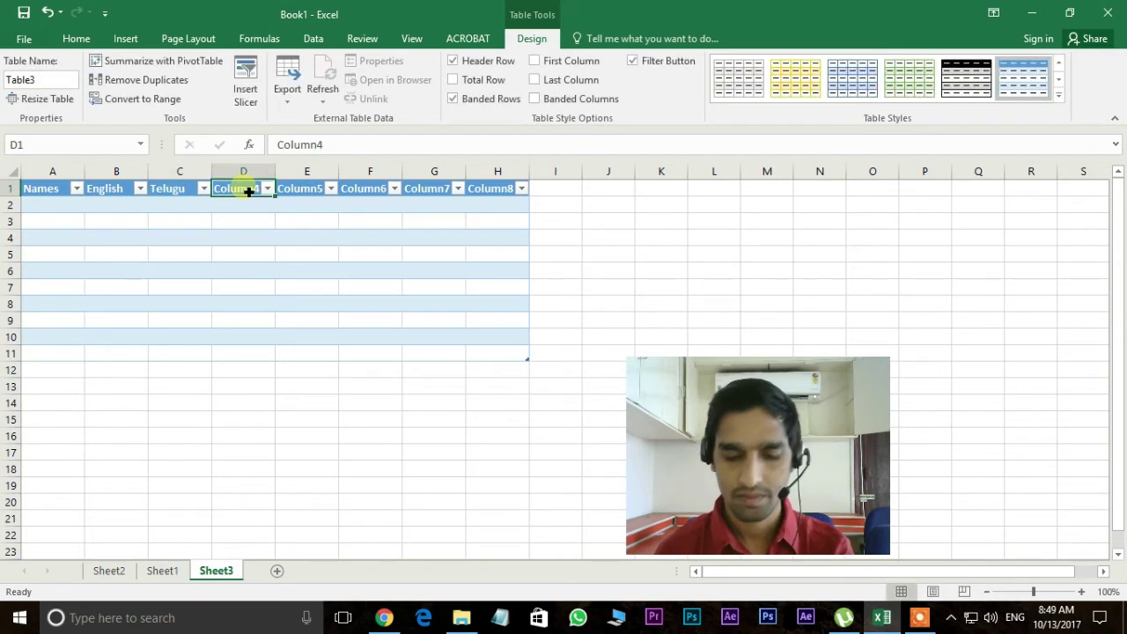
pyautogui.write('Mat')
pyautogui.press('Tab')
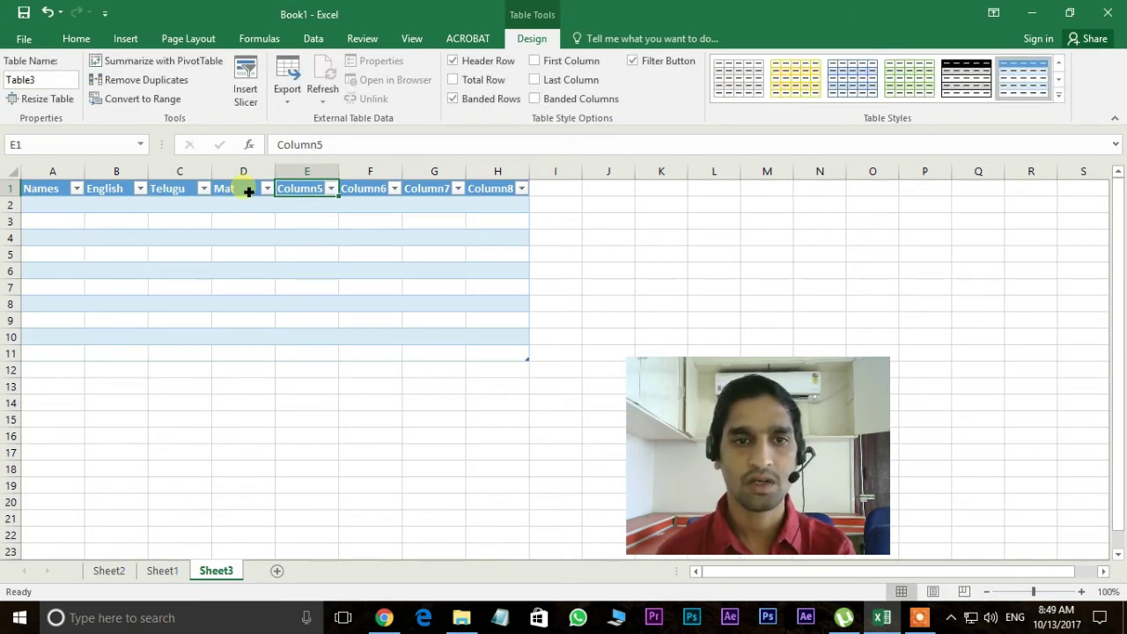
# Rename the remaining headings to Sci, Social, Hindi and Total.
pyautogui.write('Sci')
pyautogui.press('Tab')
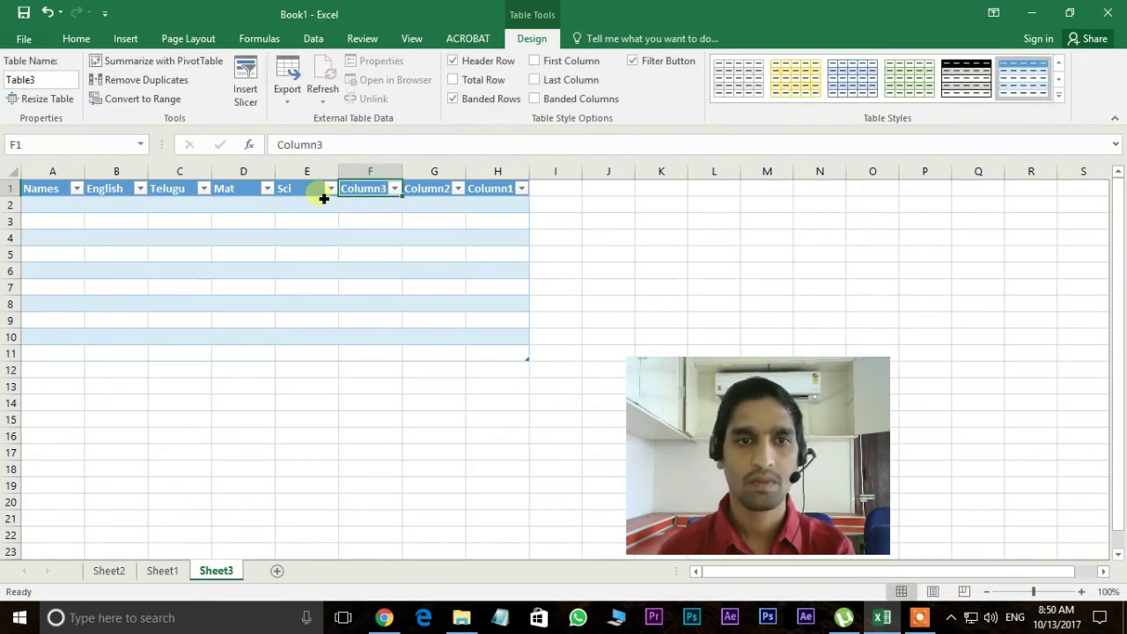
pyautogui.write('Social')
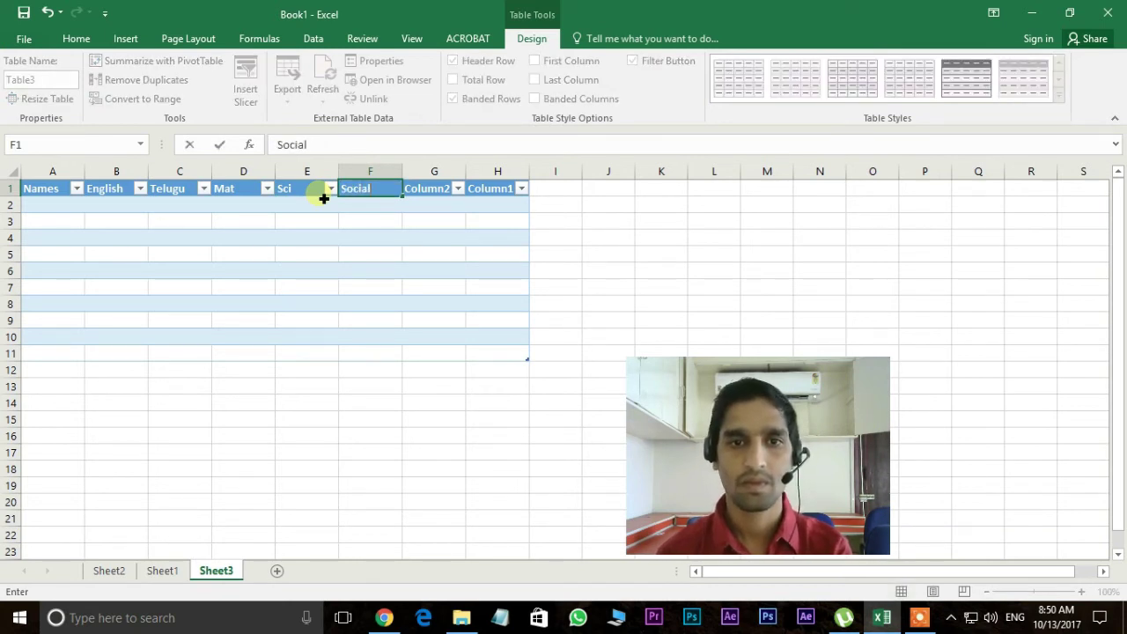
pyautogui.press('Tab')
pyautogui.write('Hin')
pyautogui.press('Tab')
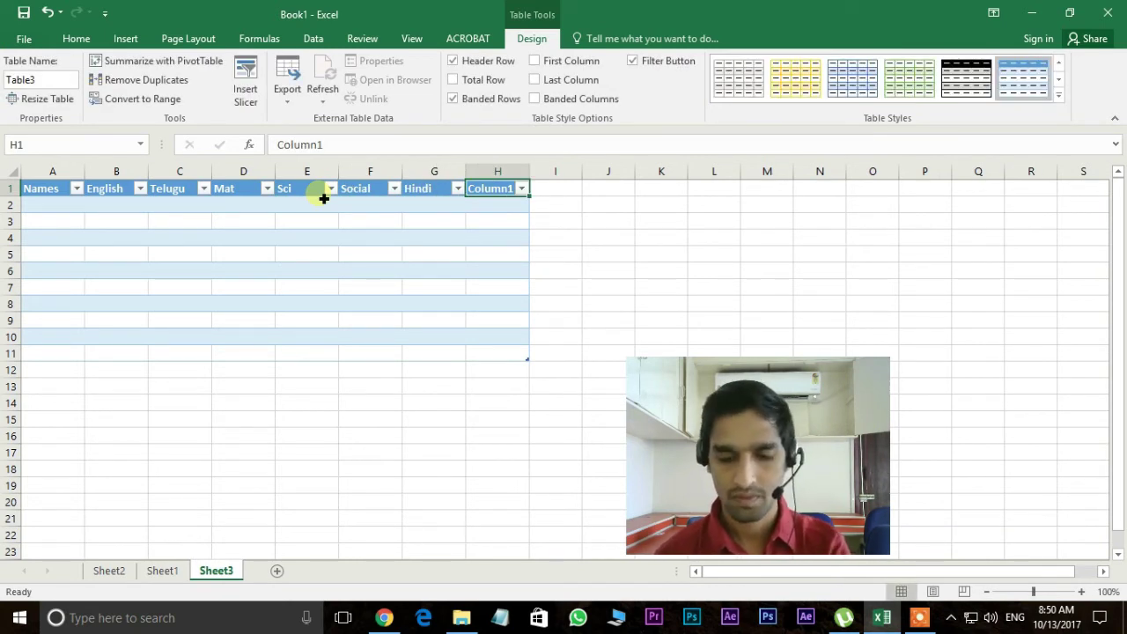
pyautogui.write('Total')
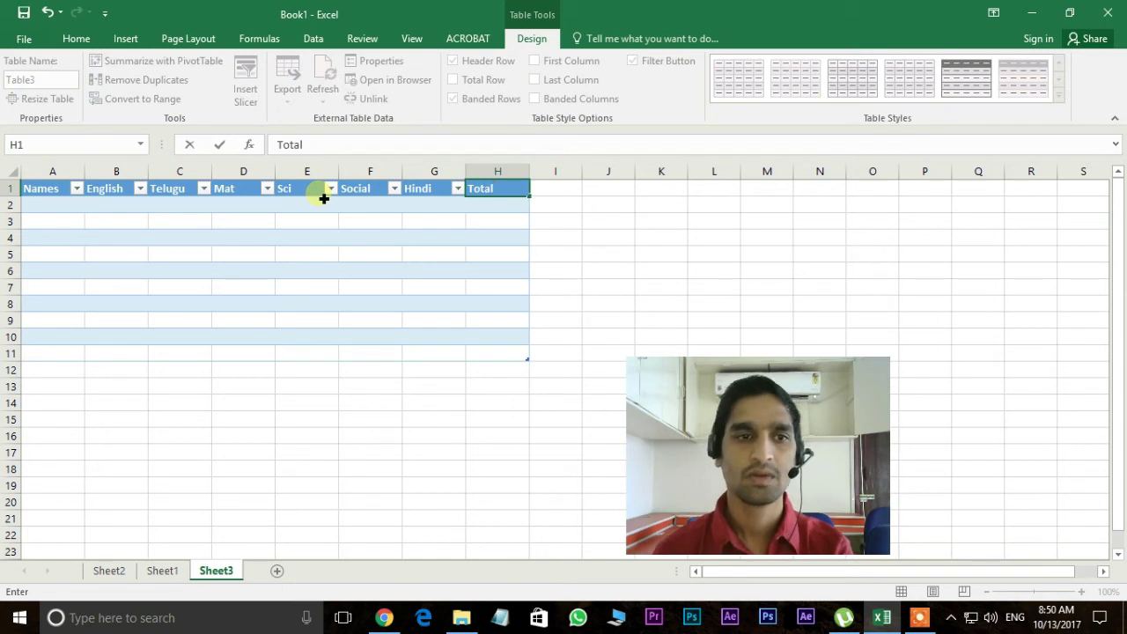
pyautogui.press('Return')
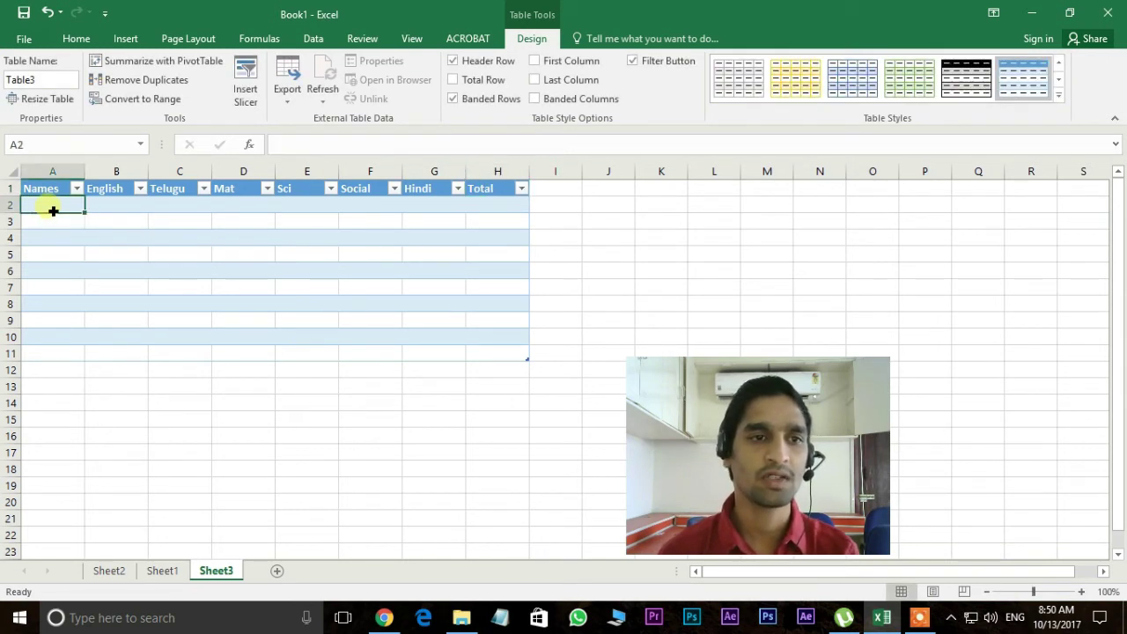
# Apply the black-header, grey-banded built-in style to Table3.
pyautogui.moveTo(113, 211); pyautogui.dragTo(116, 320)
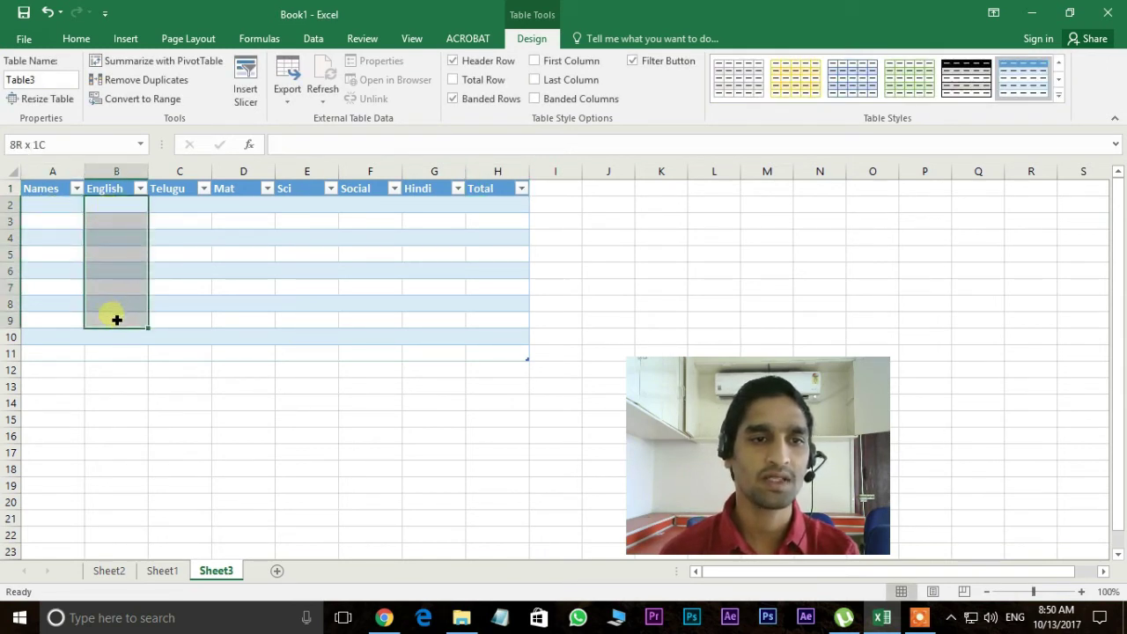
pyautogui.moveTo(192, 205); pyautogui.dragTo(185, 290)
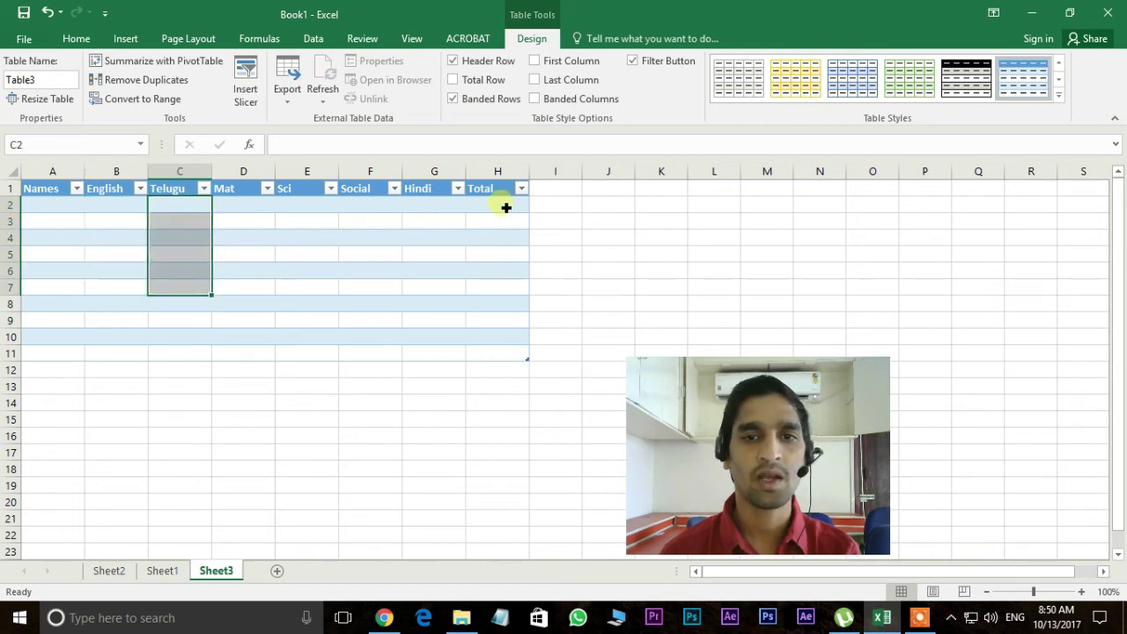
pyautogui.moveTo(503, 206); pyautogui.dragTo(496, 332)
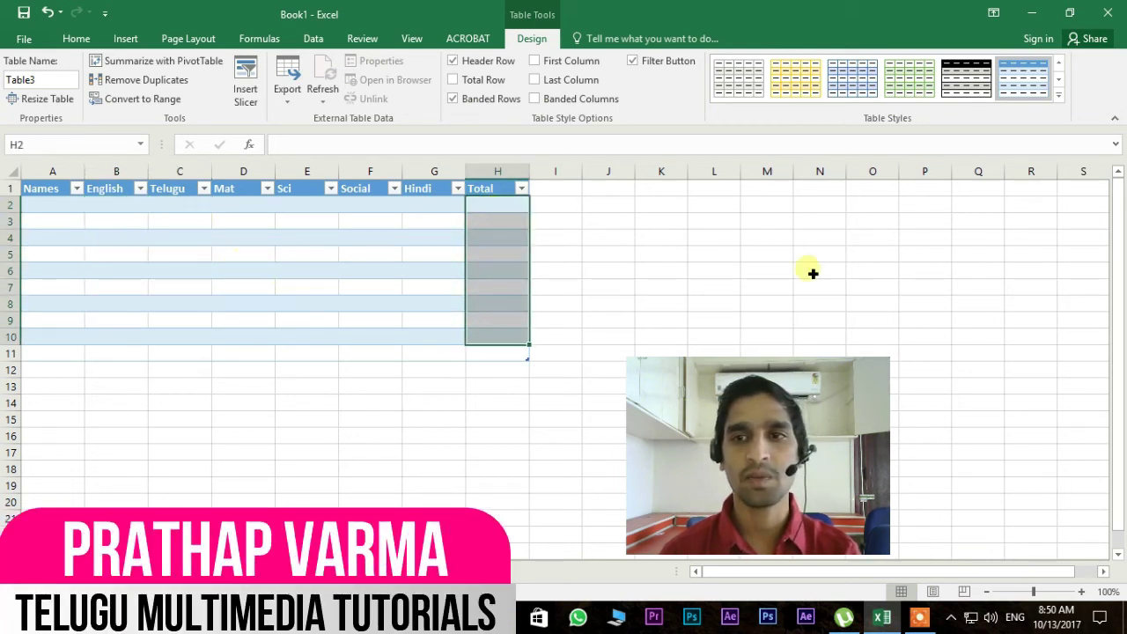
pyautogui.click(868, 81)
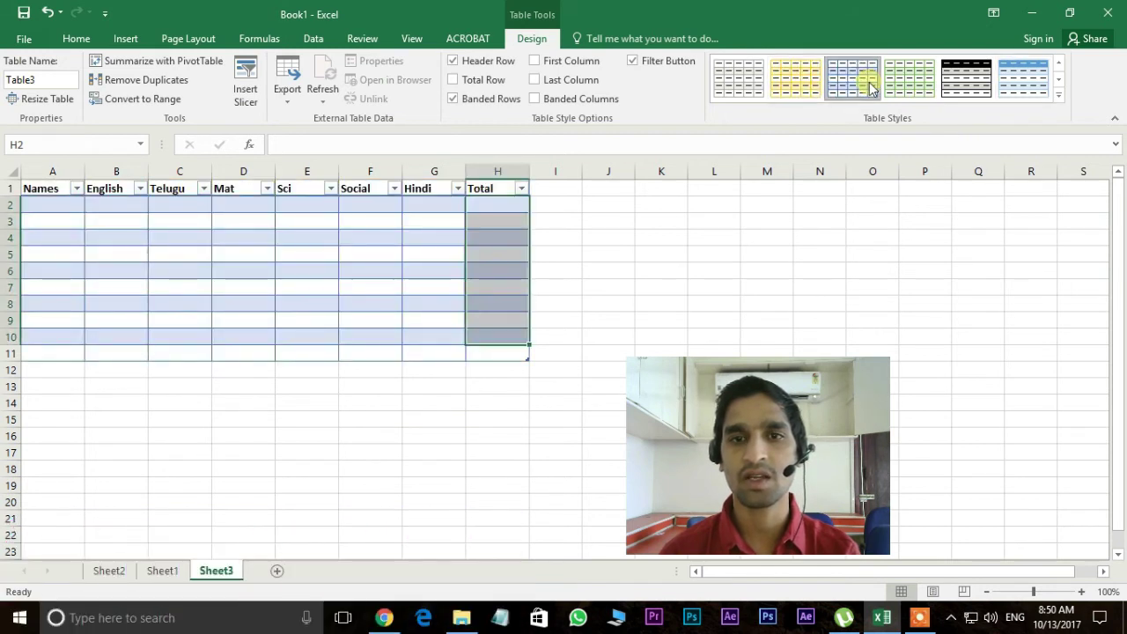
pyautogui.click(948, 74)
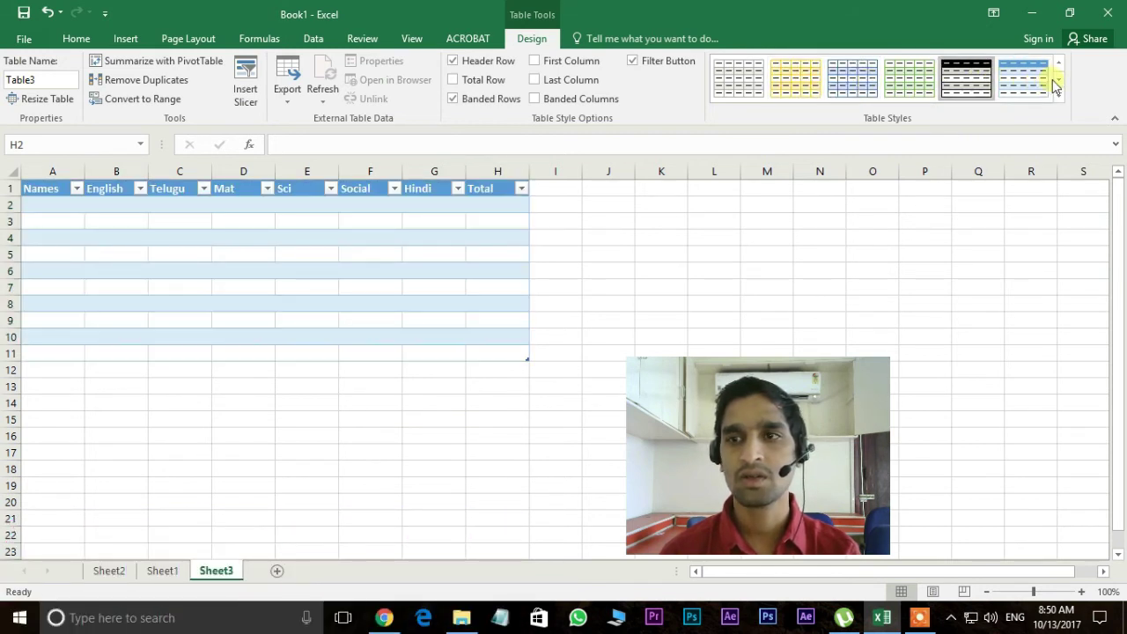
pyautogui.click(331, 193)
pyautogui.click(331, 193)
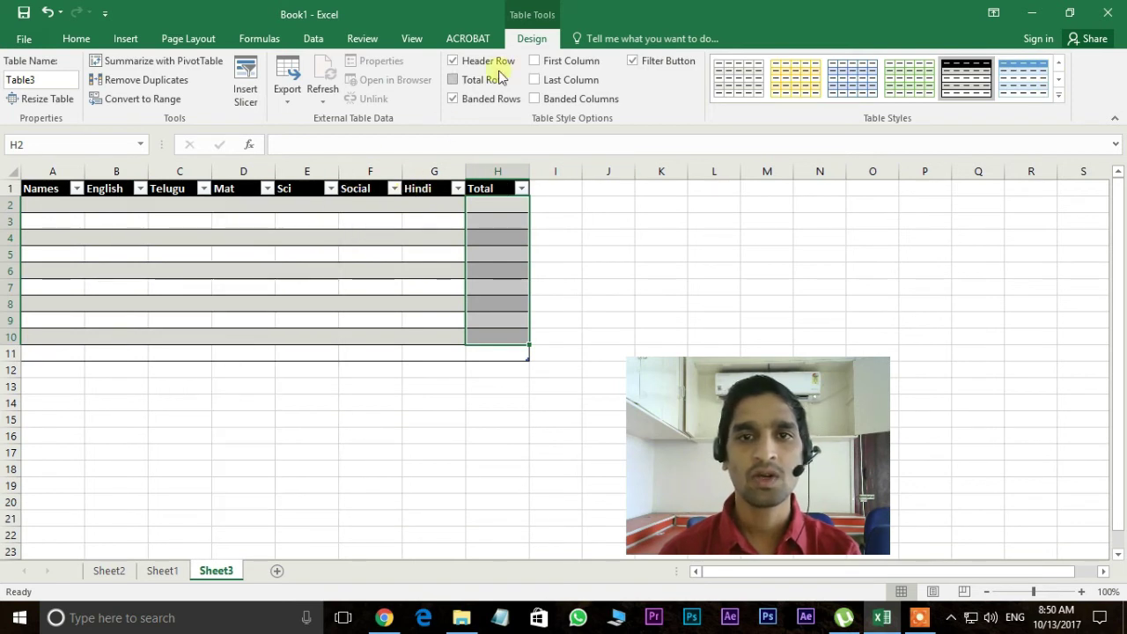
# Uncheck Filter Button so Table3's header row shows no filter arrows.
pyautogui.click(633, 62)
pyautogui.click(269, 220)
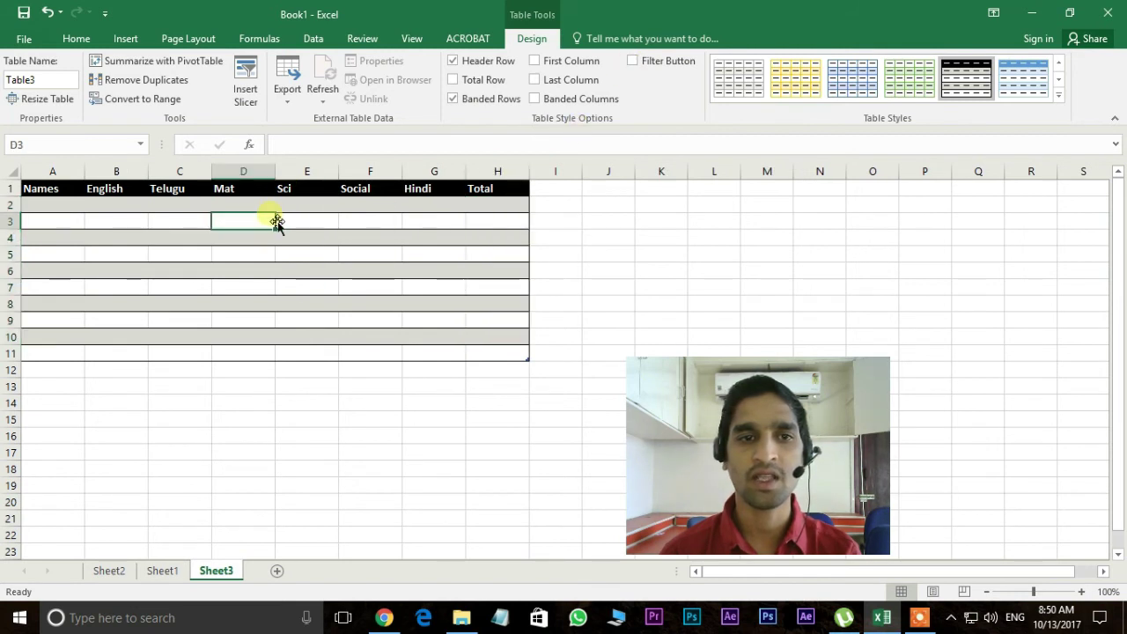
pyautogui.click(249, 190)
pyautogui.click(251, 220)
pyautogui.click(232, 270)
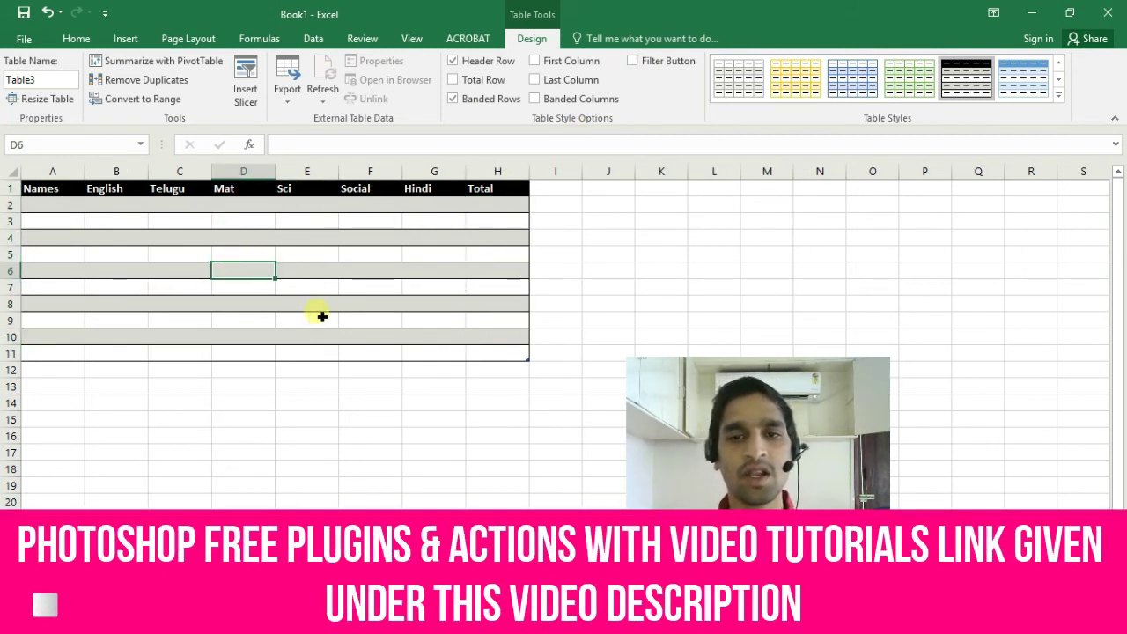
pyautogui.click(125, 37)
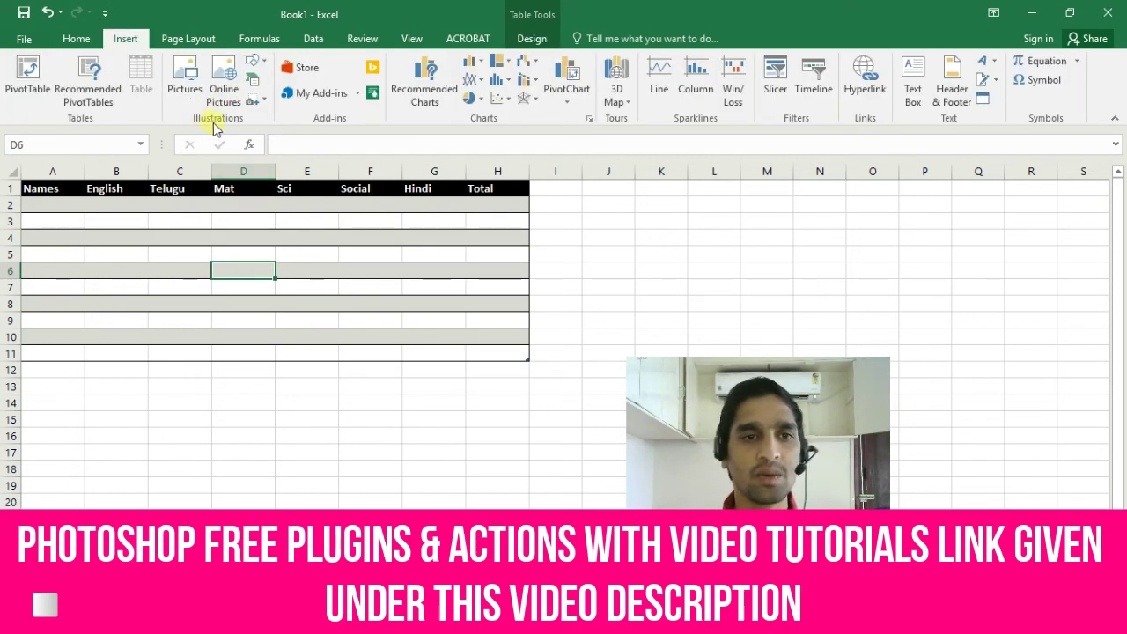